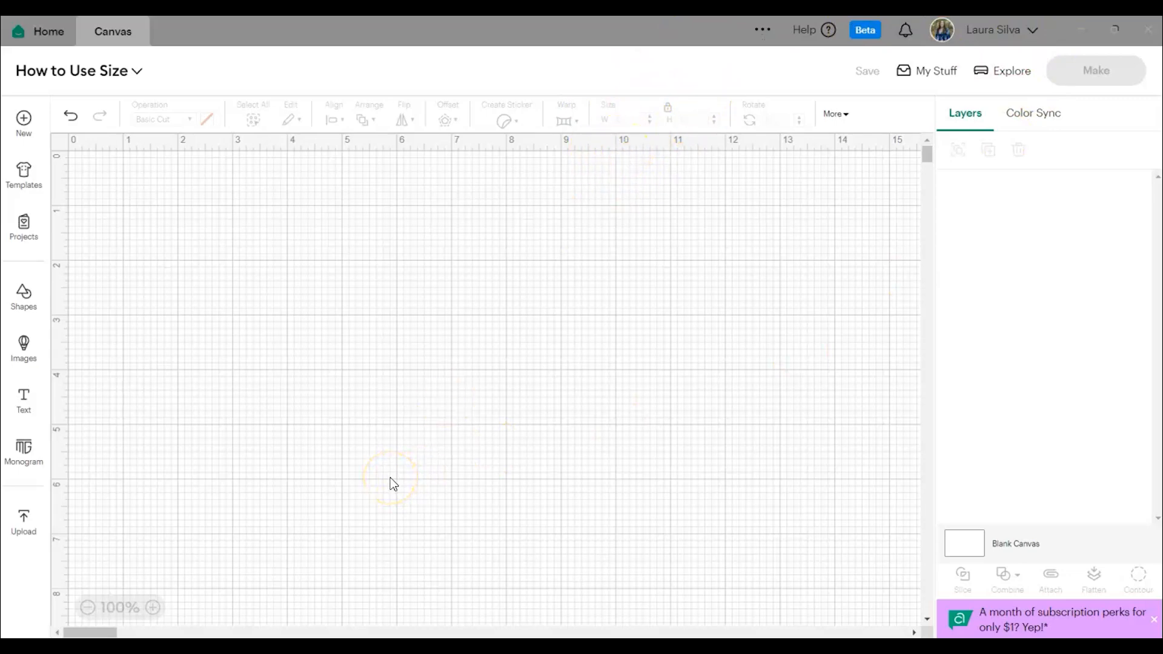
Step: Add a circle from the free basic shapes to the canvas and recolour it light teal
left_click(23, 295)
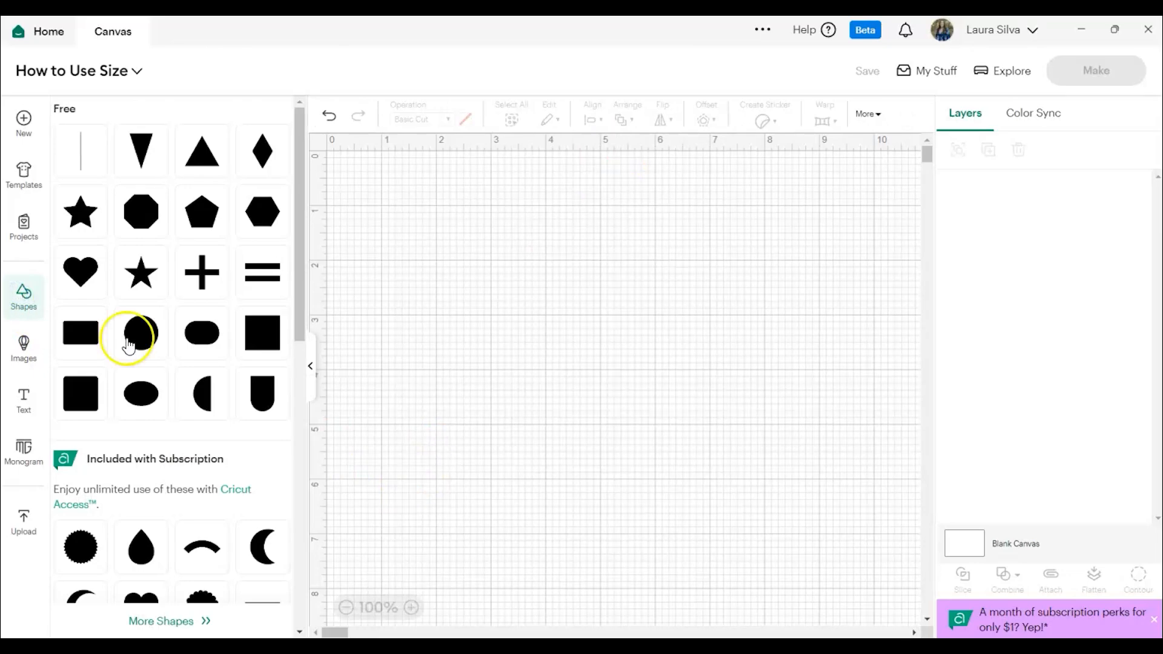
left_click(152, 339)
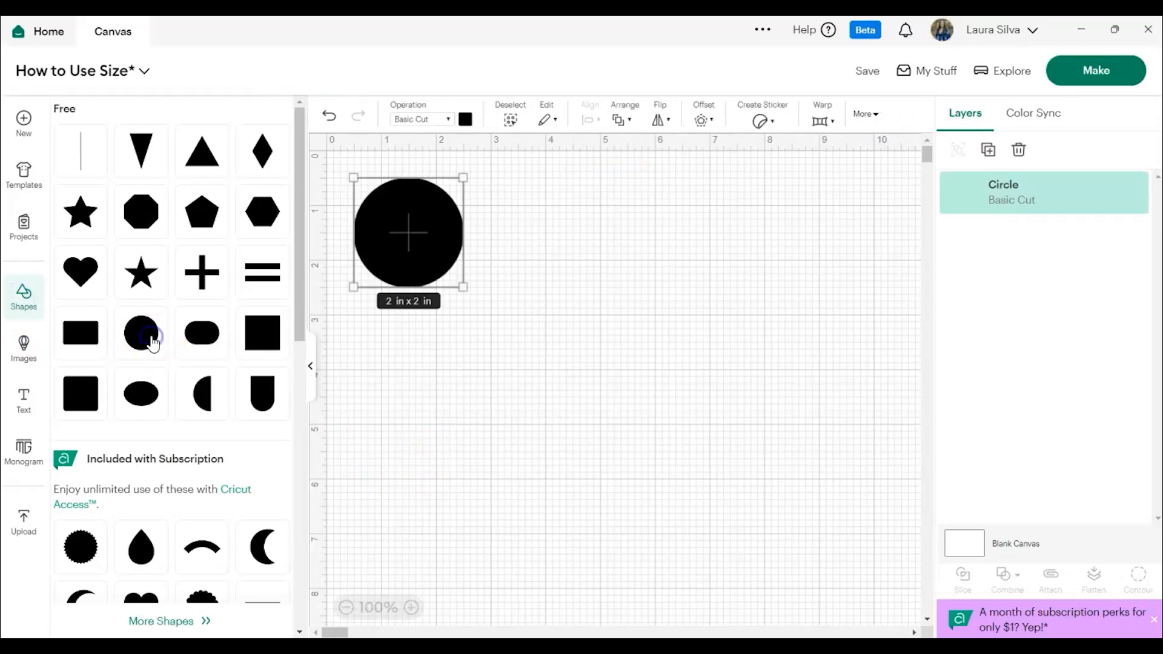
left_click(310, 367)
left_click(207, 119)
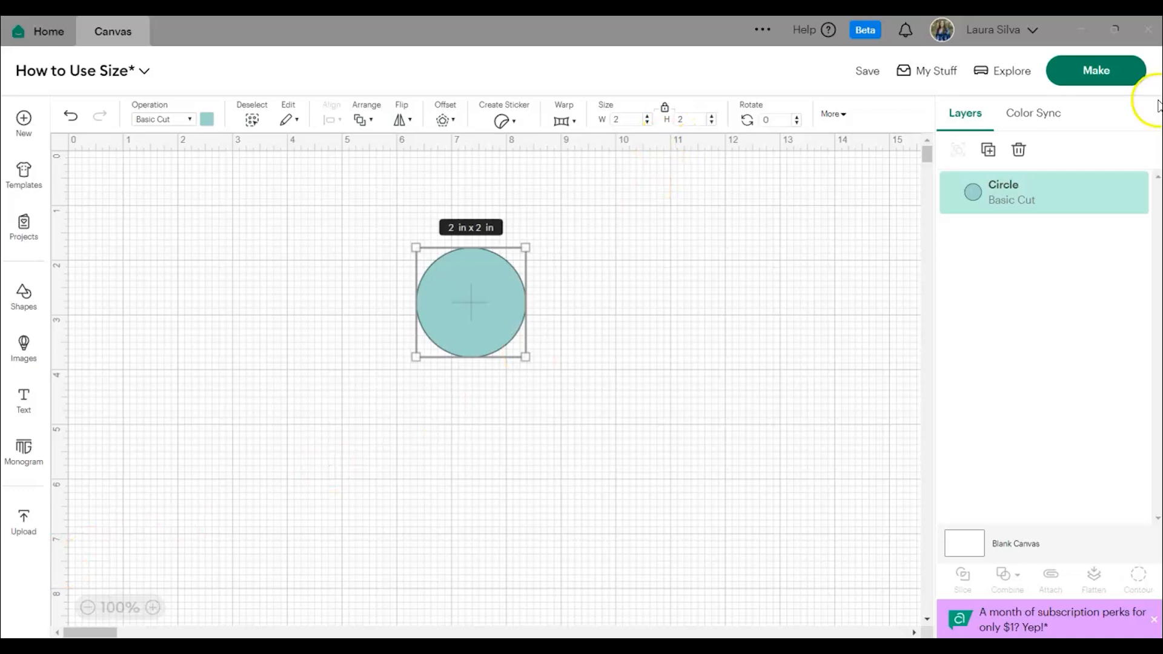
Step: Switch the canvas units to Metric in the application settings
left_click(1033, 31)
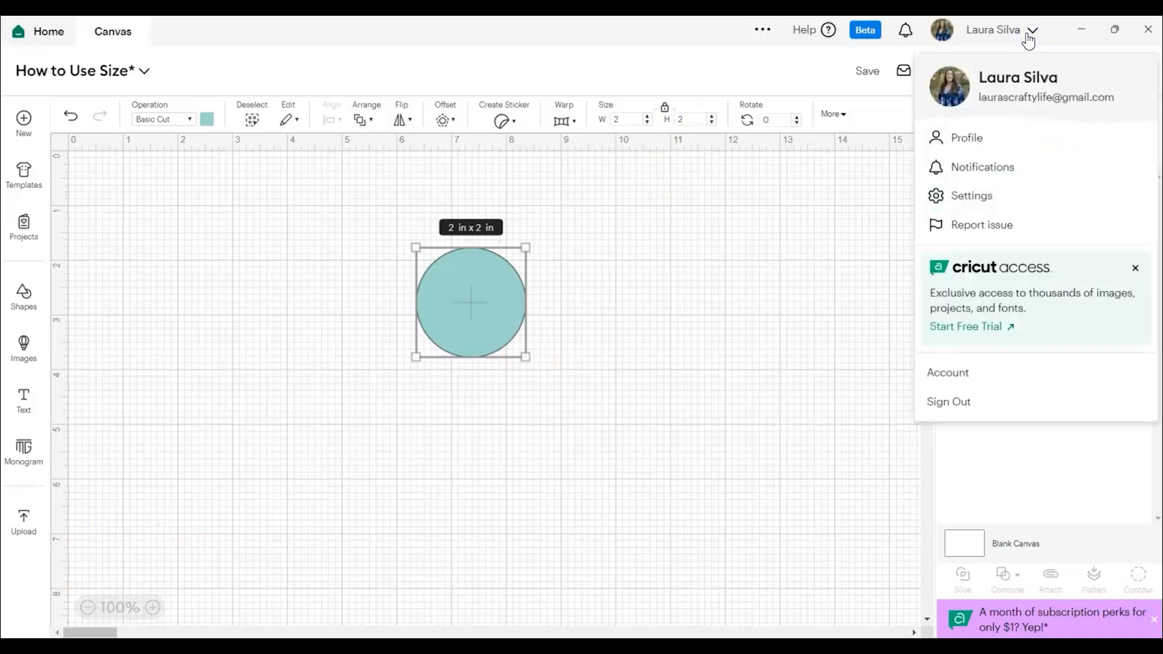
left_click(973, 198)
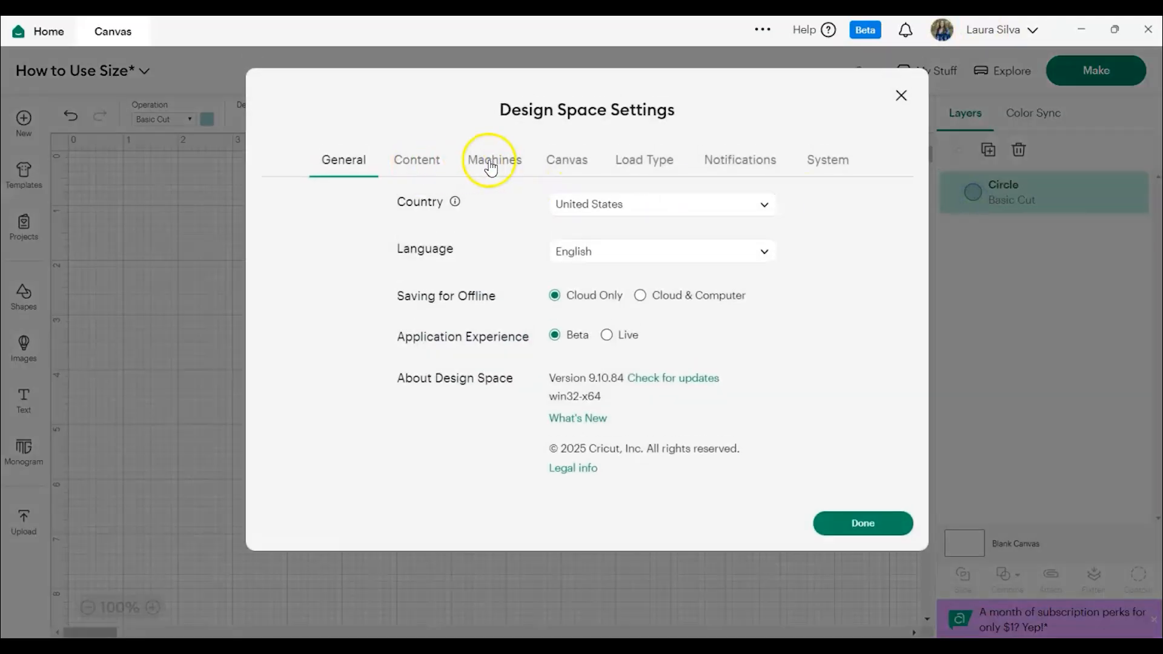
left_click(566, 161)
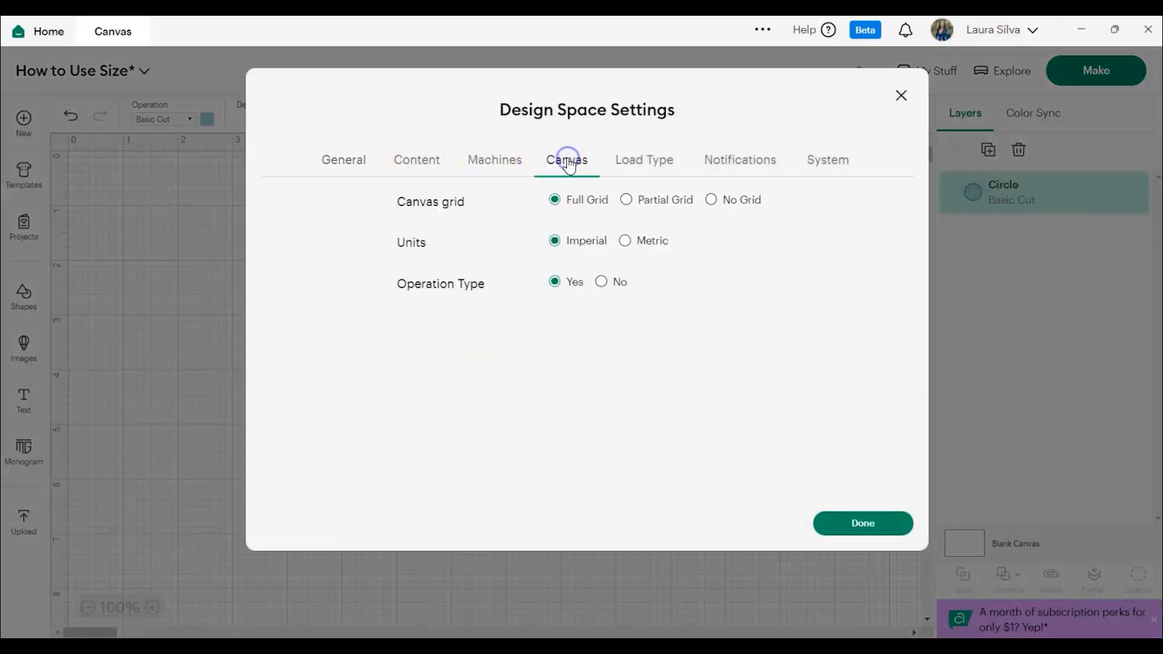
left_click(628, 242)
left_click(876, 525)
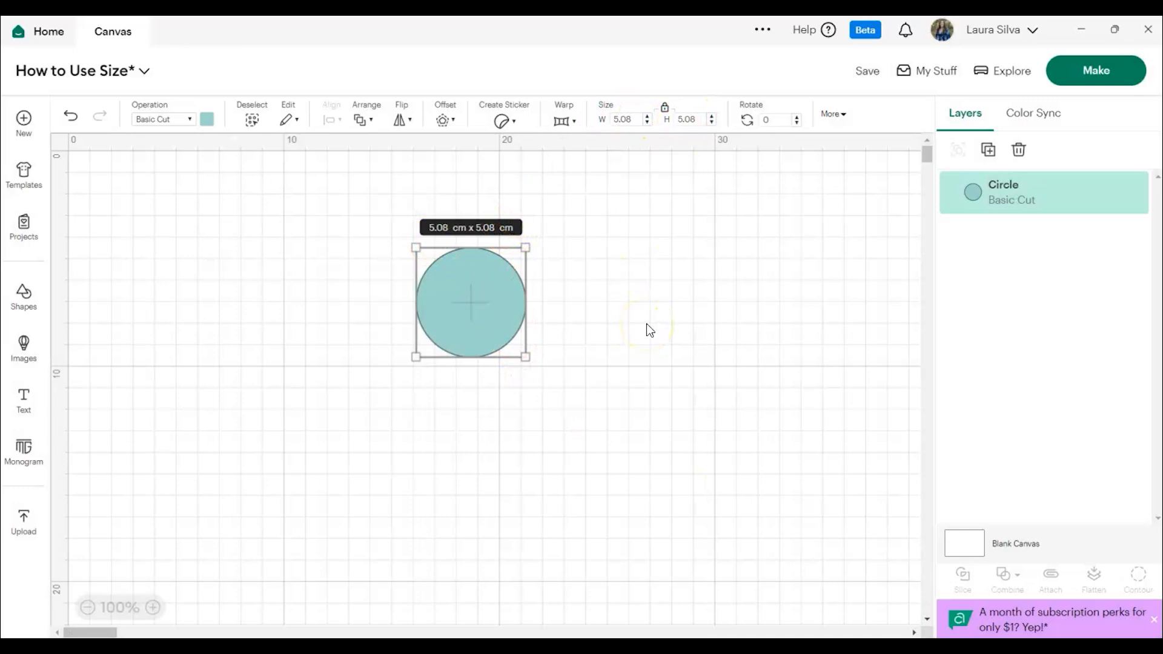
Step: Return the canvas units to Imperial in the application settings
left_click(1024, 31)
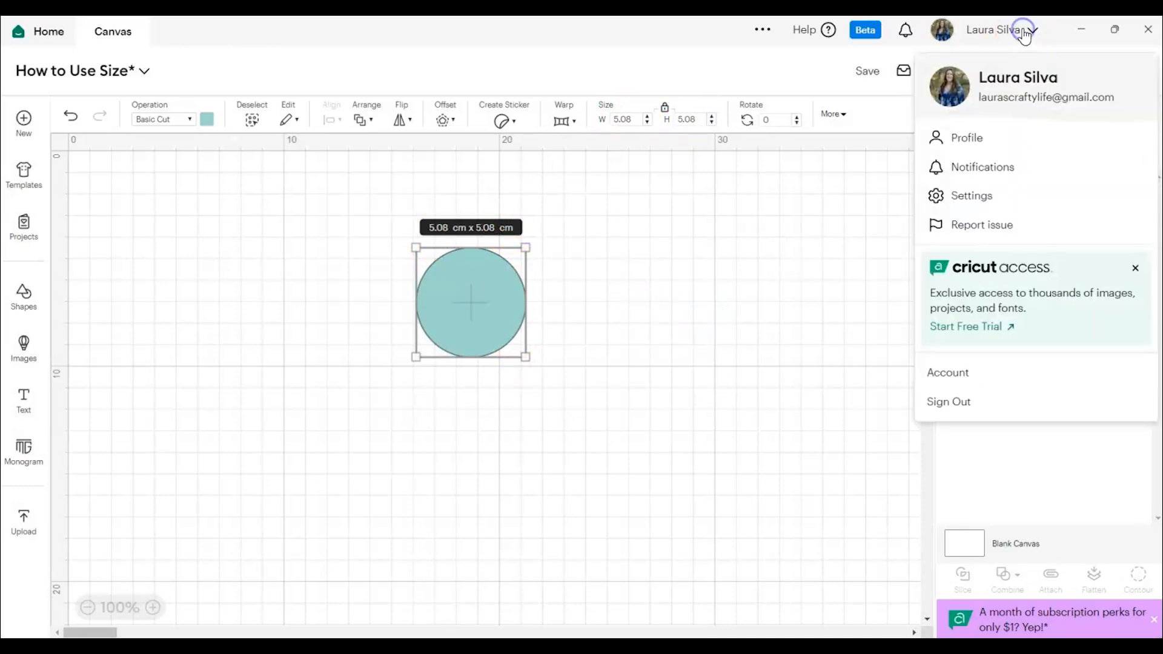
left_click(976, 189)
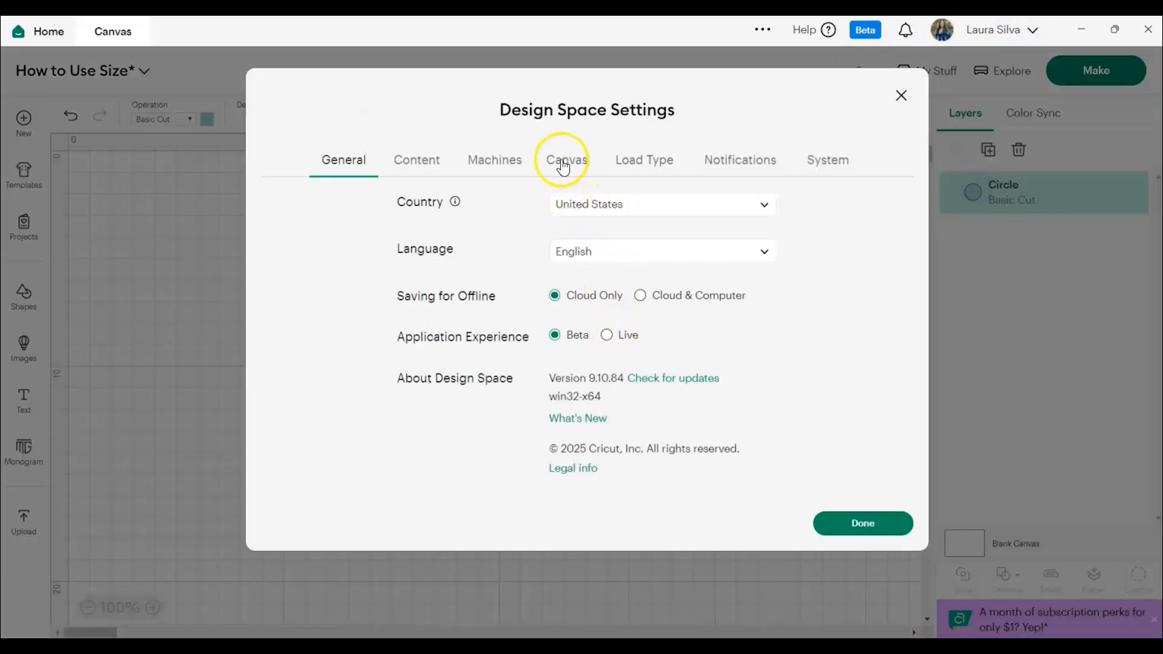
left_click(563, 162)
left_click(555, 242)
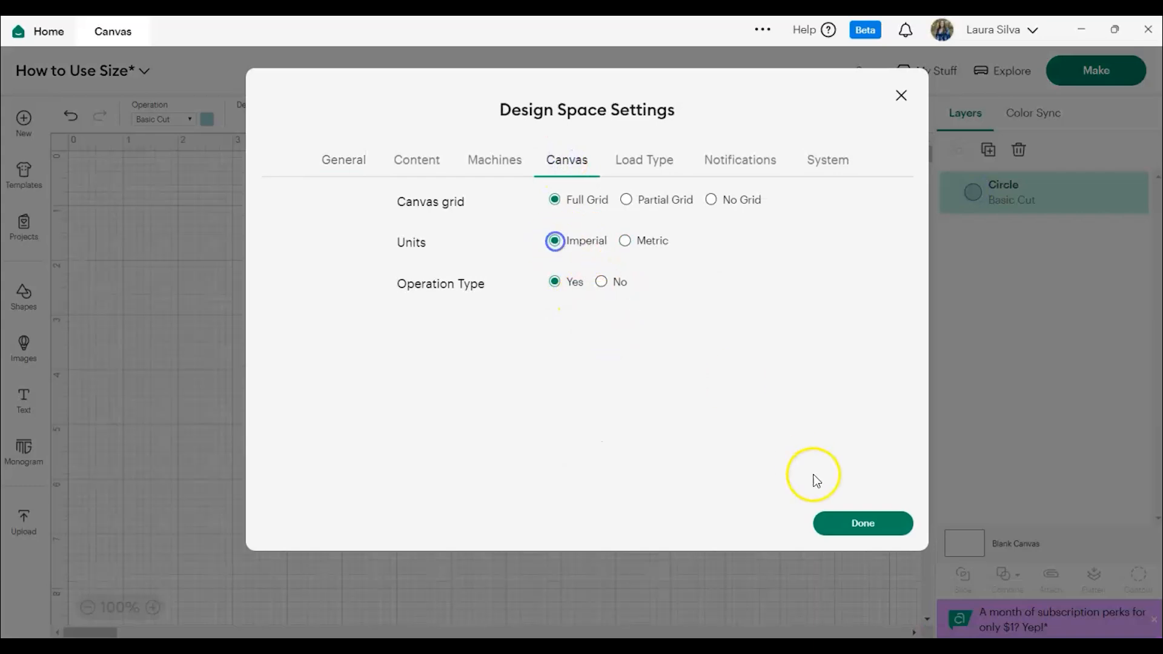
left_click(864, 525)
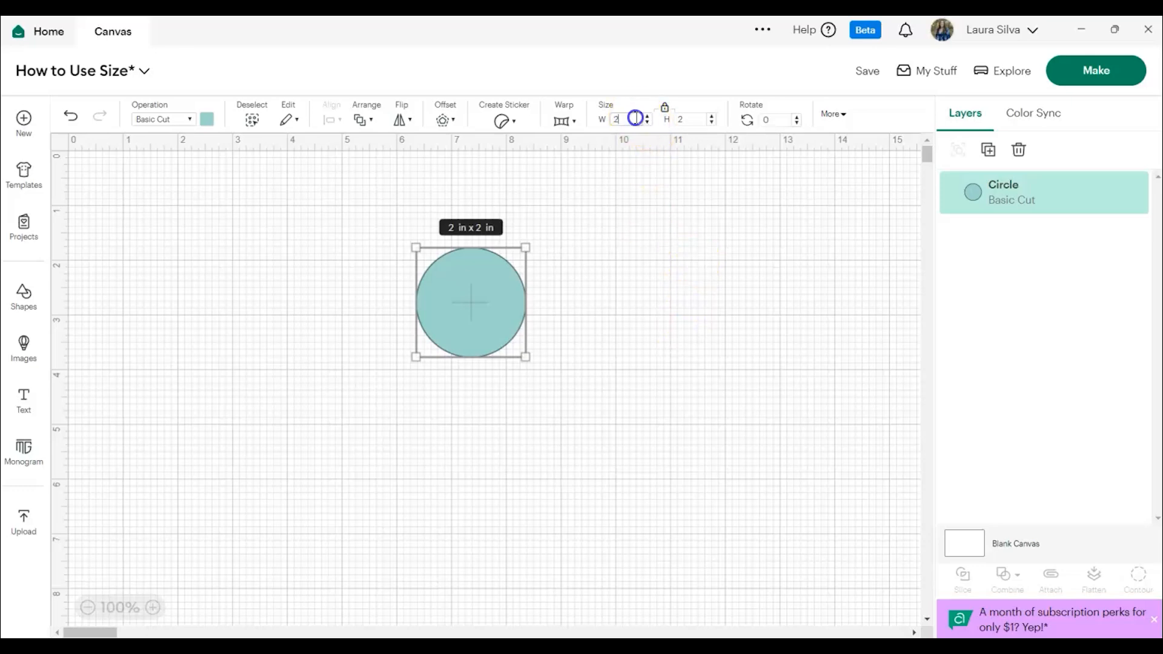
Step: Set the circle's width to 3 in with its proportions locked
left_click(613, 119)
type("3")
key("Return")
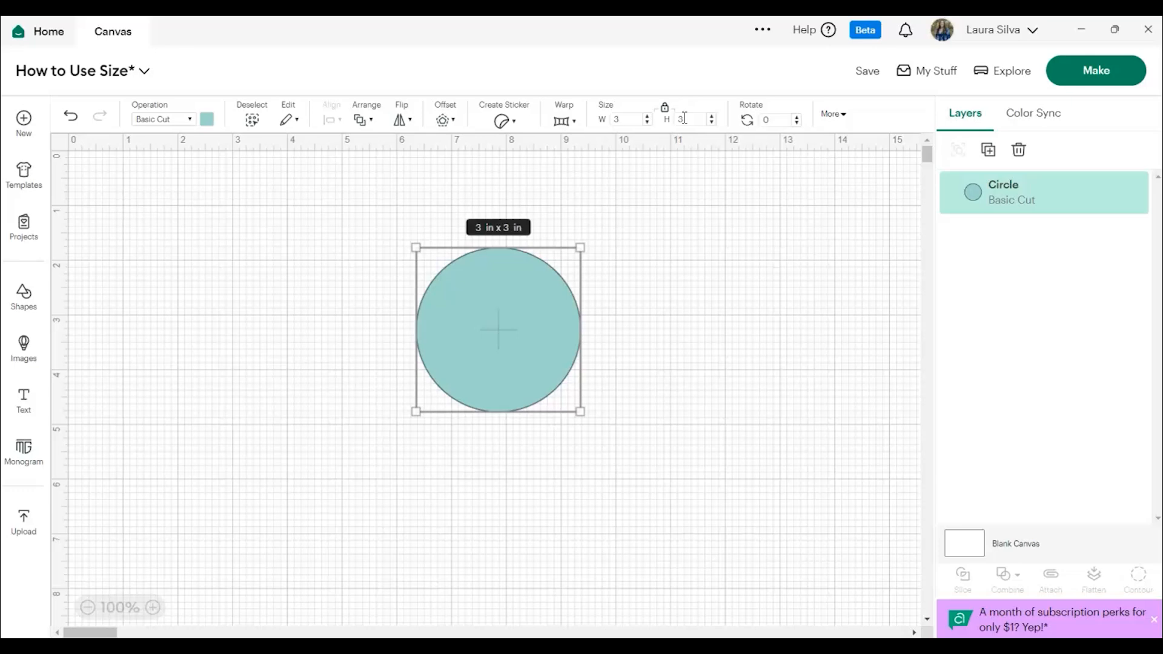
Step: Raise the circle's width in 0.1 in increments to 3.5 in, keeping the proportions locked
left_click(647, 118)
left_click(647, 119)
left_click(647, 119)
left_click(647, 119)
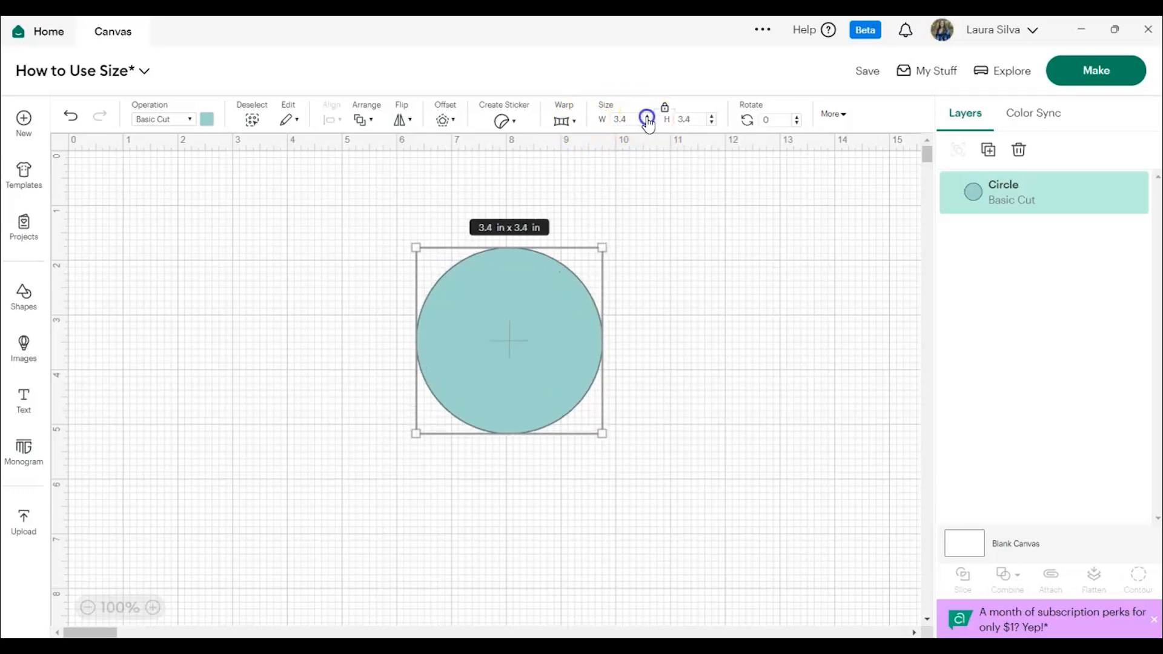
left_click(647, 118)
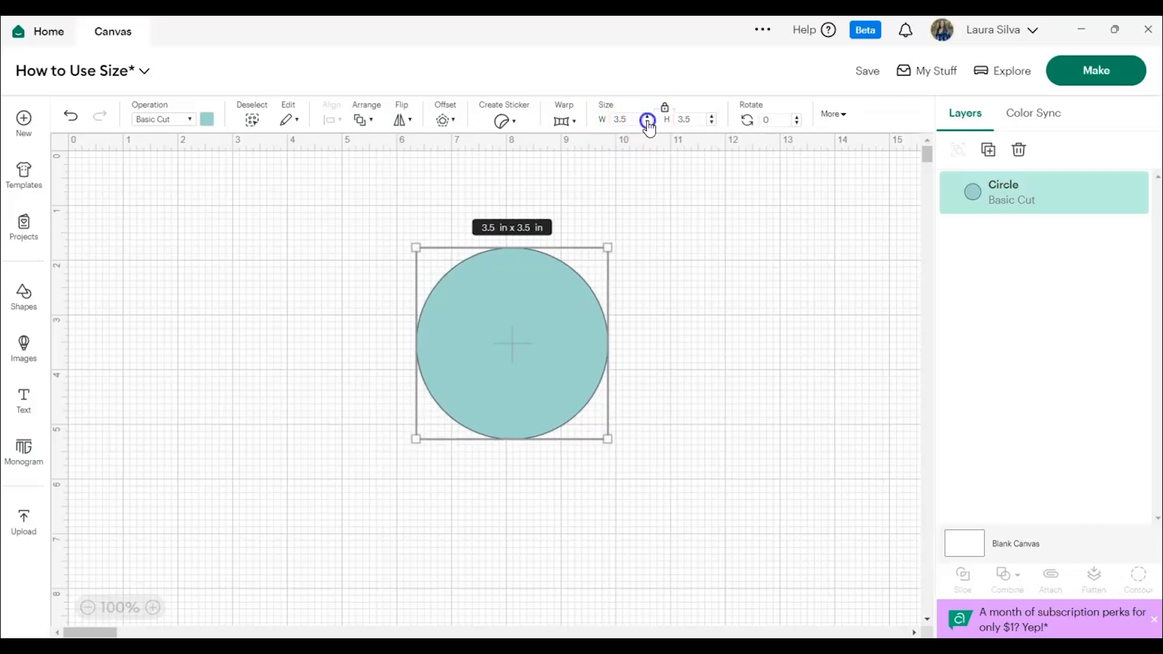
Step: Lower the circle's width in 0.1 in increments to 3 in, keeping the proportions locked
left_click(647, 123)
left_click(647, 123)
left_click(647, 122)
left_click(647, 122)
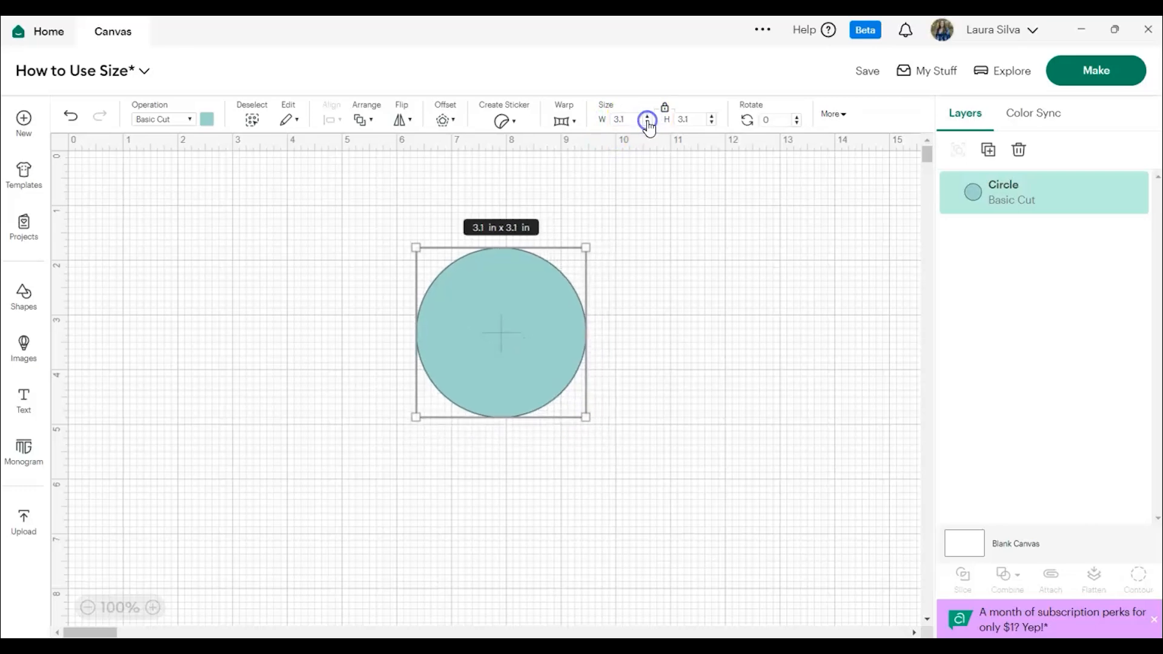
left_click(647, 123)
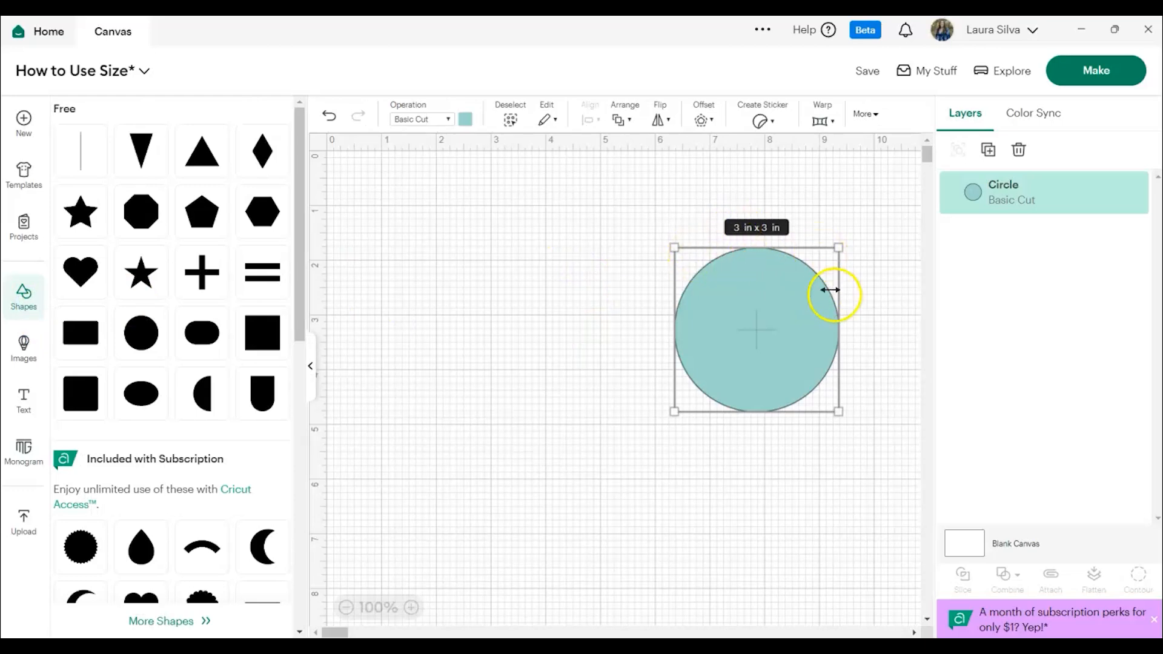
Step: Add a rectangle 6 in wide with its proportions locked and delete it again
left_click(80, 338)
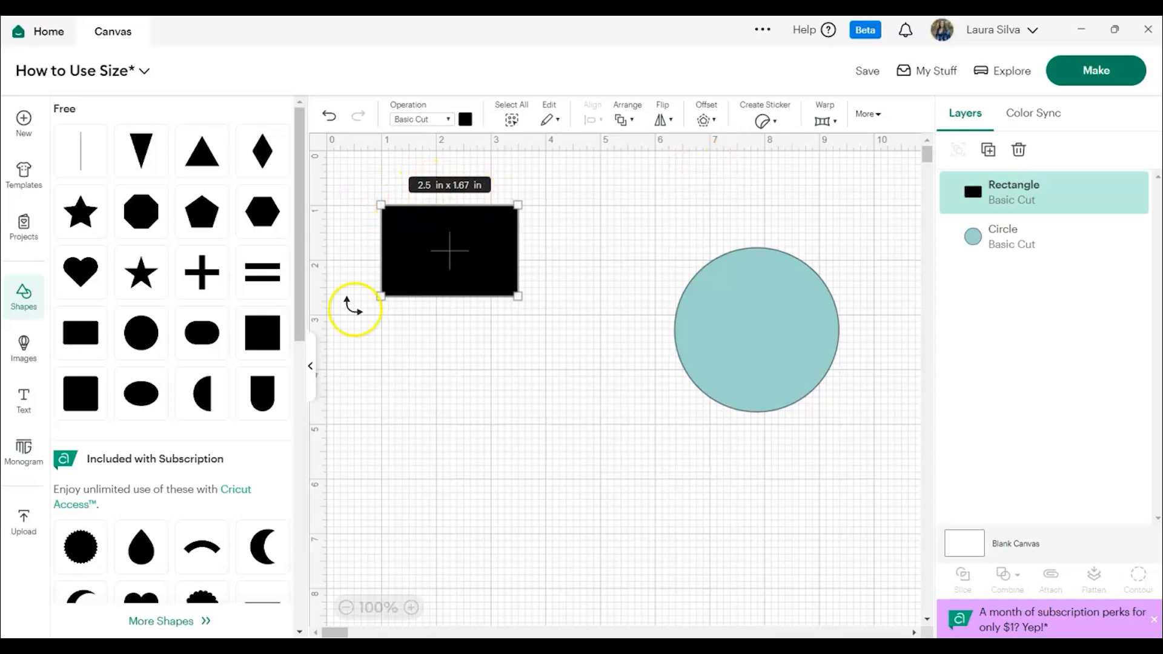
left_click(310, 366)
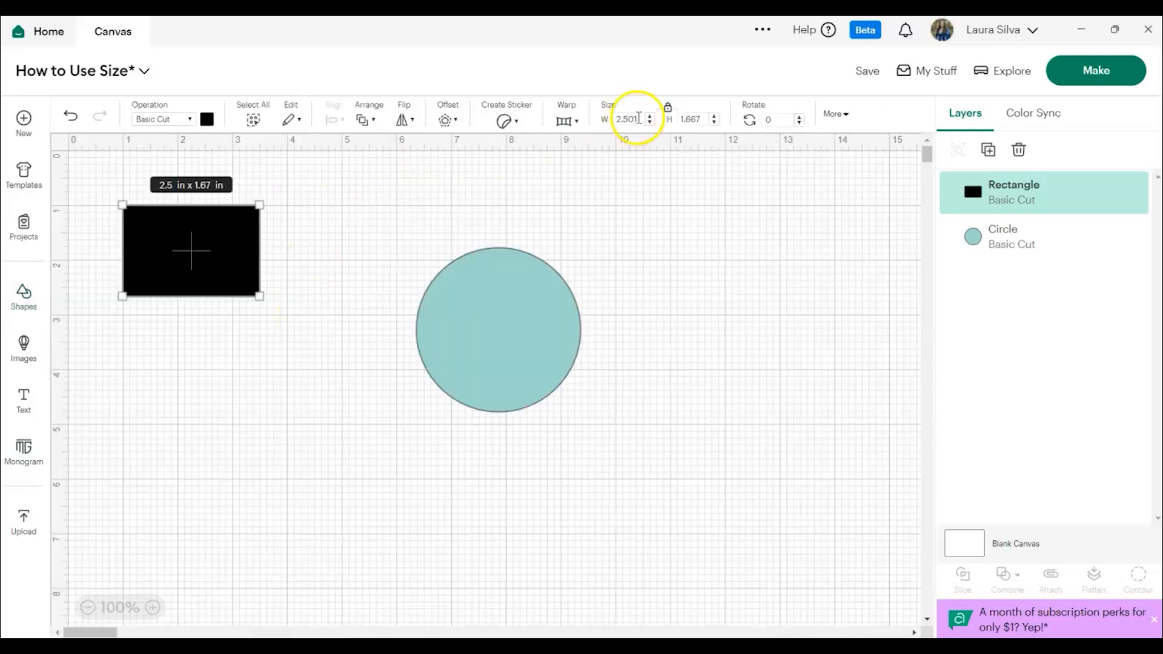
double_click(630, 120)
type("6")
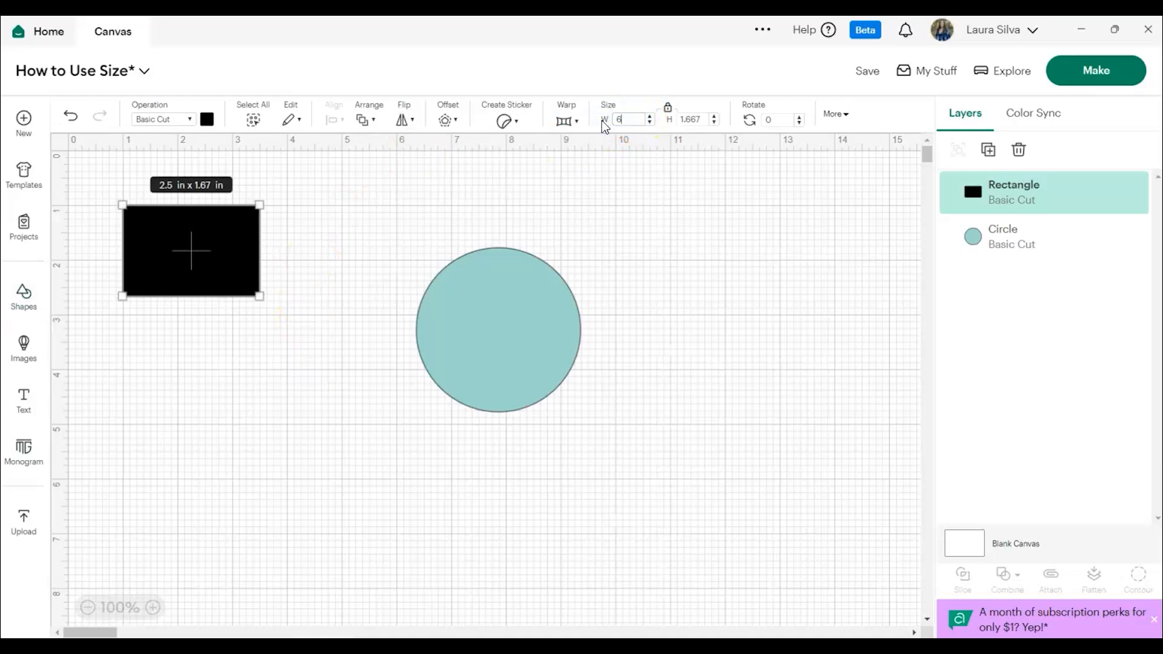
key("Return")
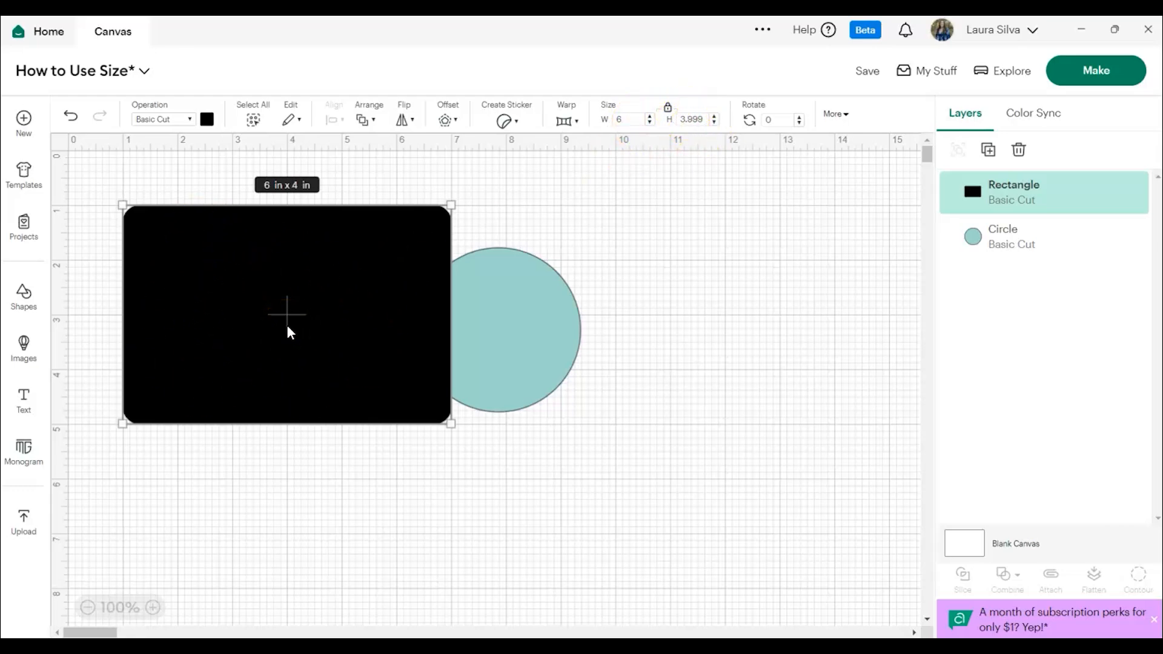
key("Delete")
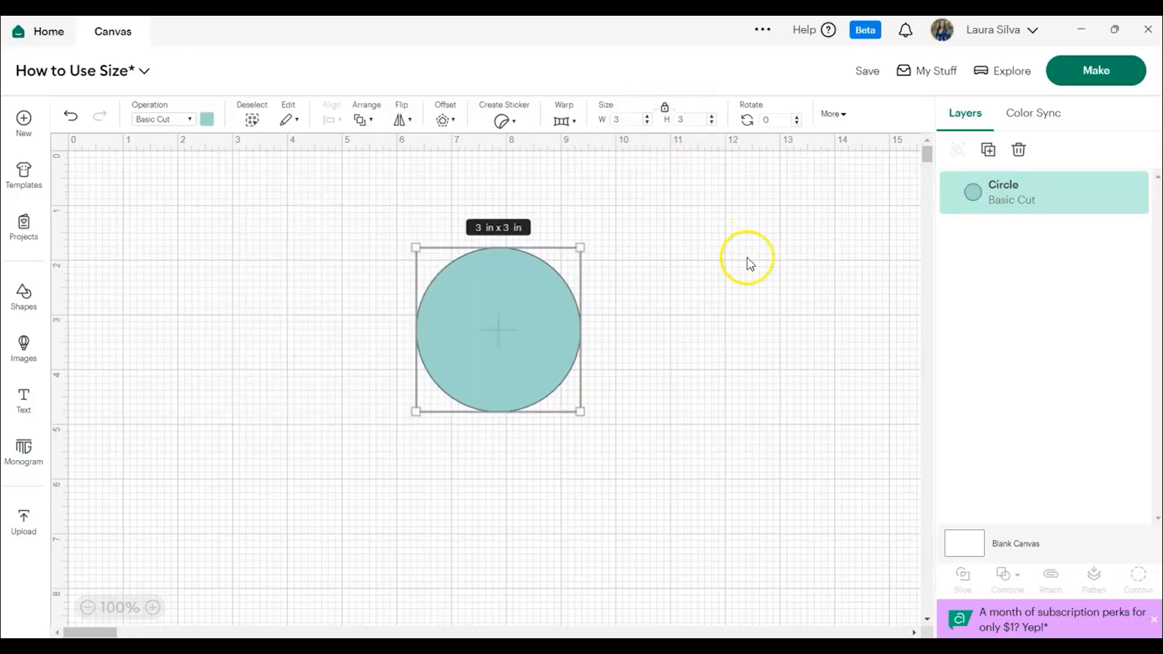
Step: Unlock the circle's proportions and set only its height to 4 in
left_click(668, 108)
left_click(699, 118)
left_click_drag(699, 117, 668, 120)
type("4")
left_click(524, 332)
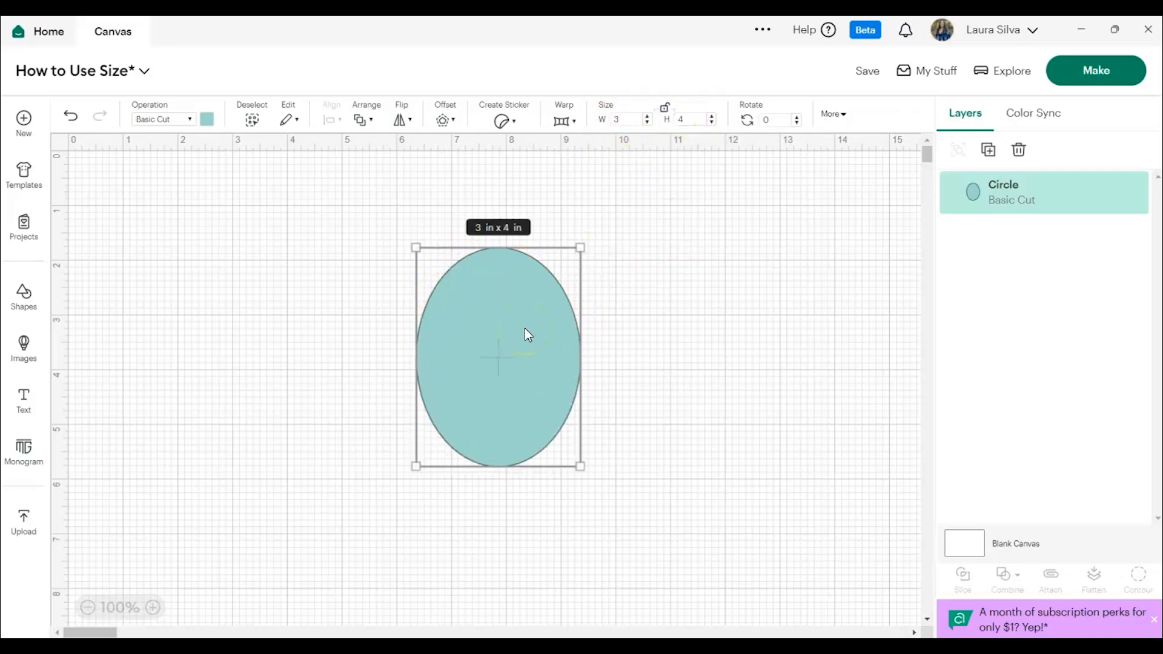
left_click(367, 430)
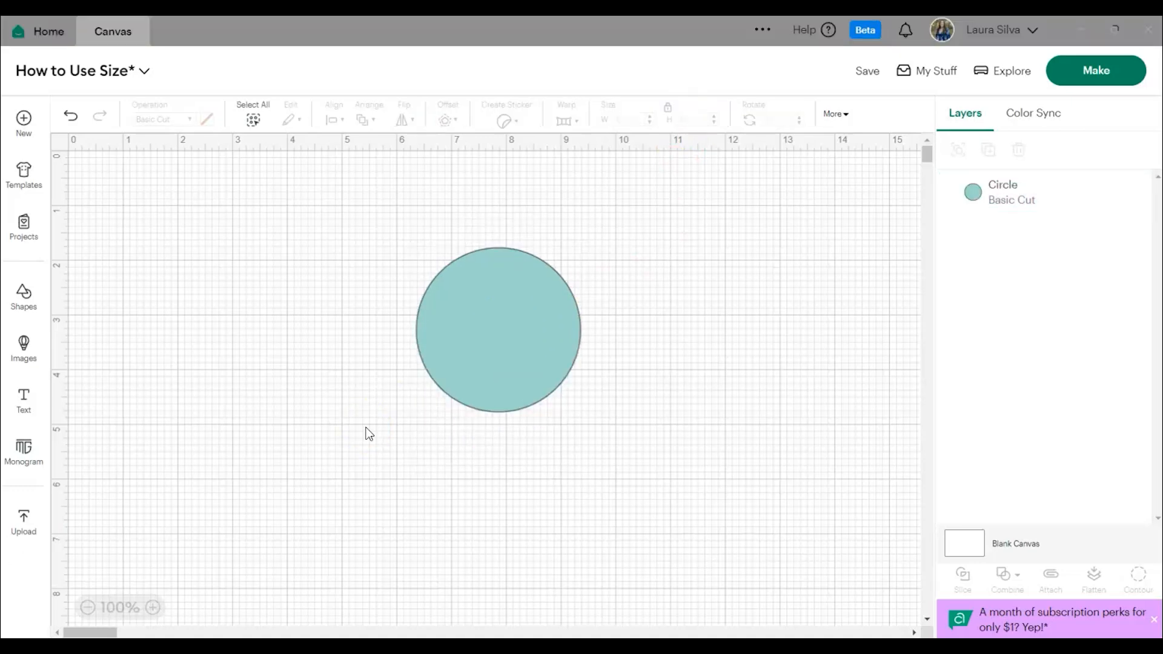
Step: Enlarge the circle proportionally to about 3.32 in and stretch its four sides outward to about 5.39 by 5.04 in
left_click(534, 329)
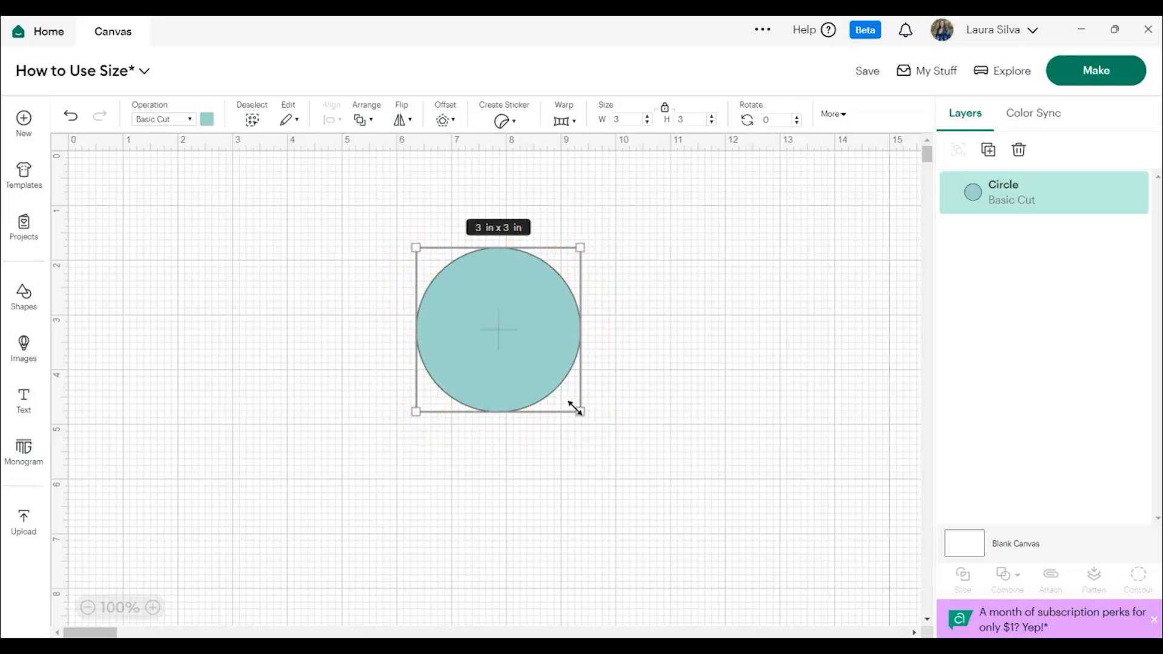
mouse_move(575, 408)
left_mouse_down()
mouse_move(678, 491)
mouse_move(577, 391)
mouse_move(638, 472)
mouse_move(591, 412)
left_mouse_up()
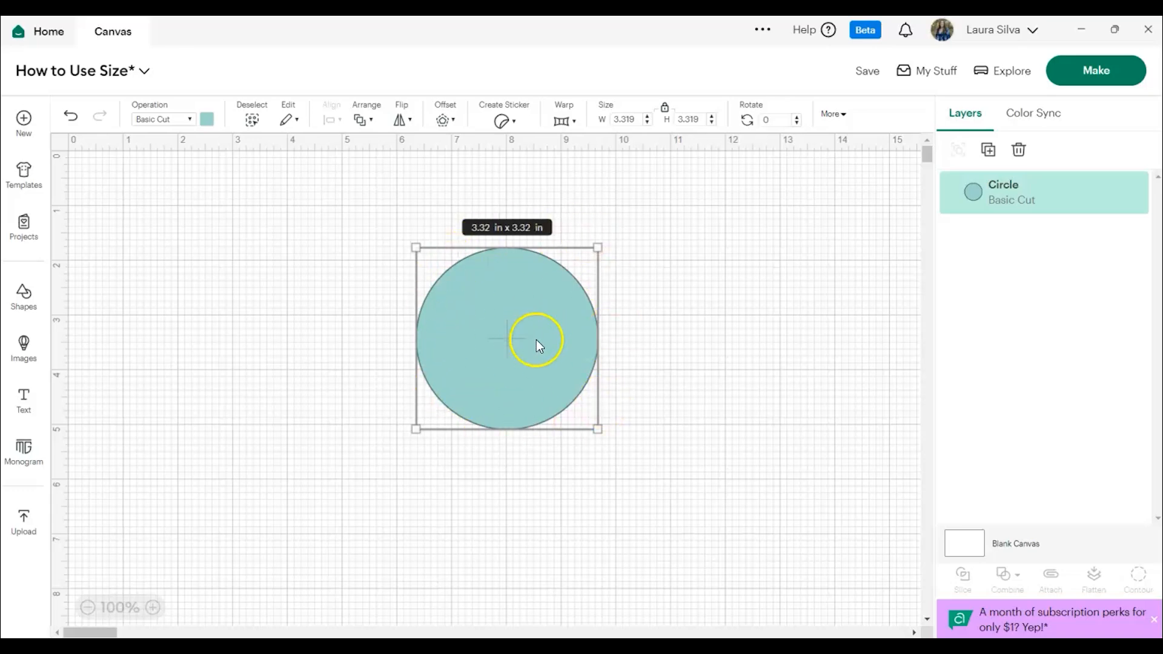
left_click_drag(593, 331, 657, 337)
left_click_drag(576, 248, 583, 194)
left_click_drag(533, 431, 527, 470)
left_click_drag(415, 332, 361, 333)
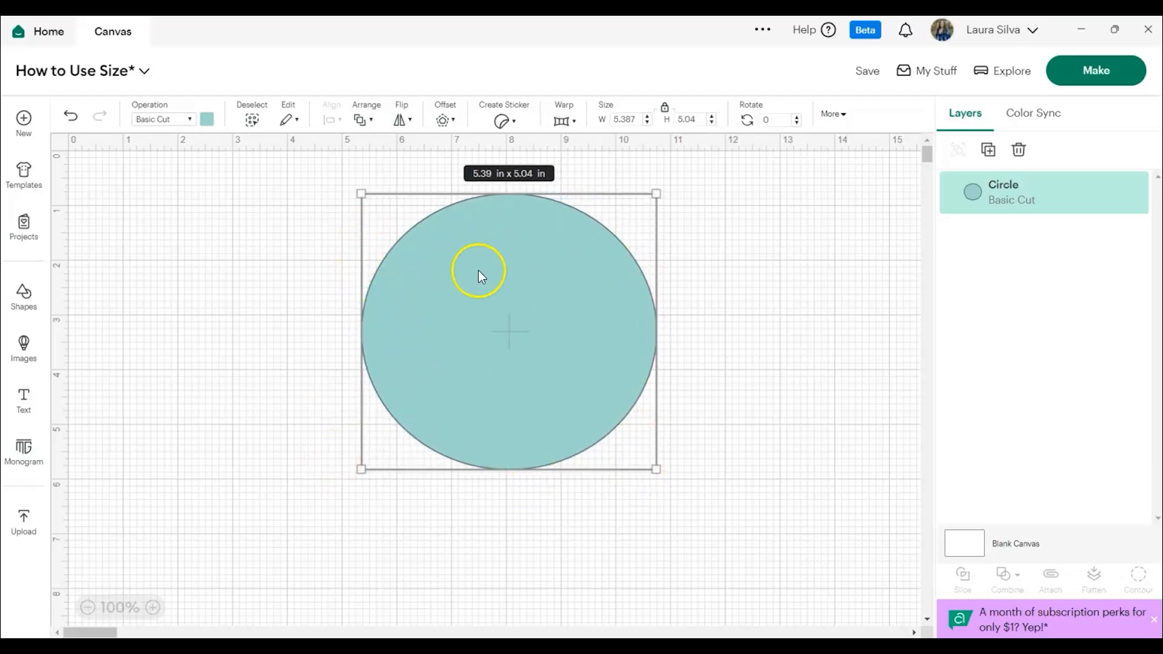
Step: Vary the stretched circle's width from its side edge and scale it proportionally from a corner to about 2.88 by 4.11 in
left_click_drag(656, 340, 554, 343)
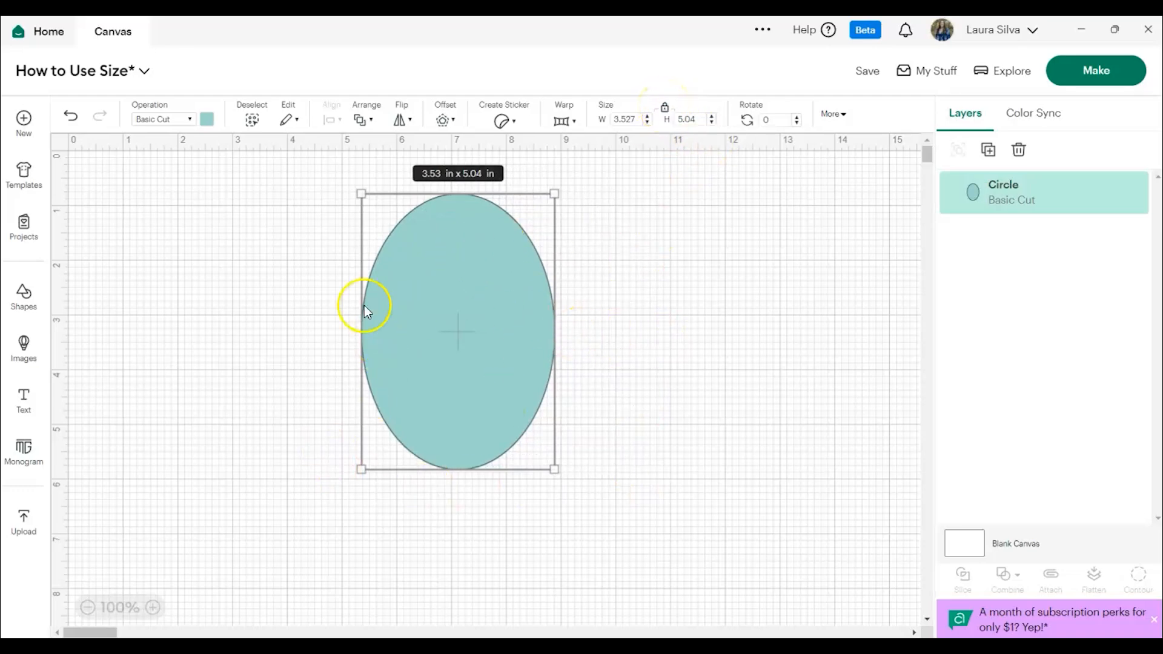
left_click_drag(361, 194, 397, 282)
mouse_move(555, 468)
left_mouse_down()
mouse_move(501, 393)
mouse_move(555, 463)
left_mouse_up()
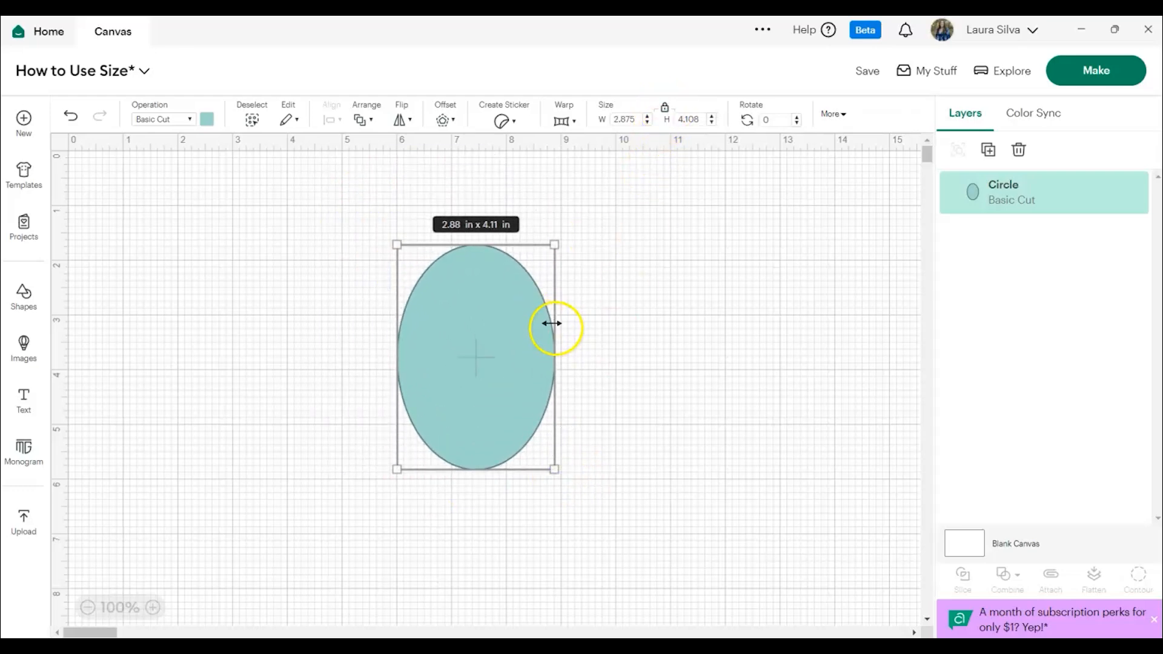
left_click_drag(554, 326, 638, 335)
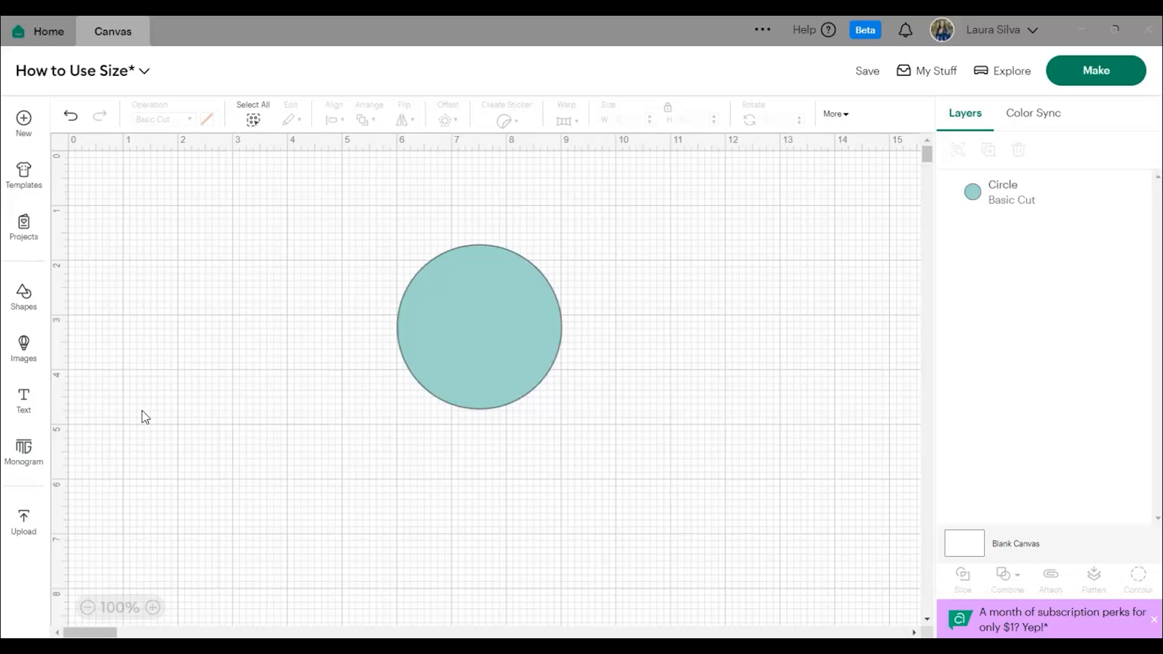
Step: Add a square from the free basic shapes to the canvas and recolour it pink
left_click(26, 295)
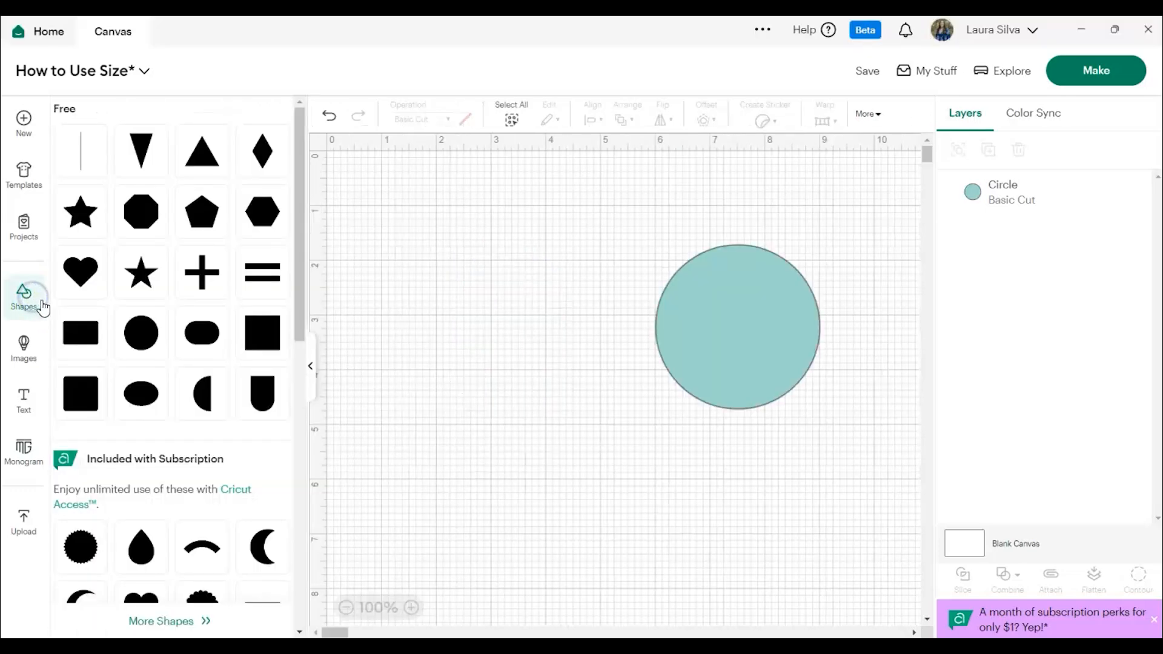
left_click(264, 337)
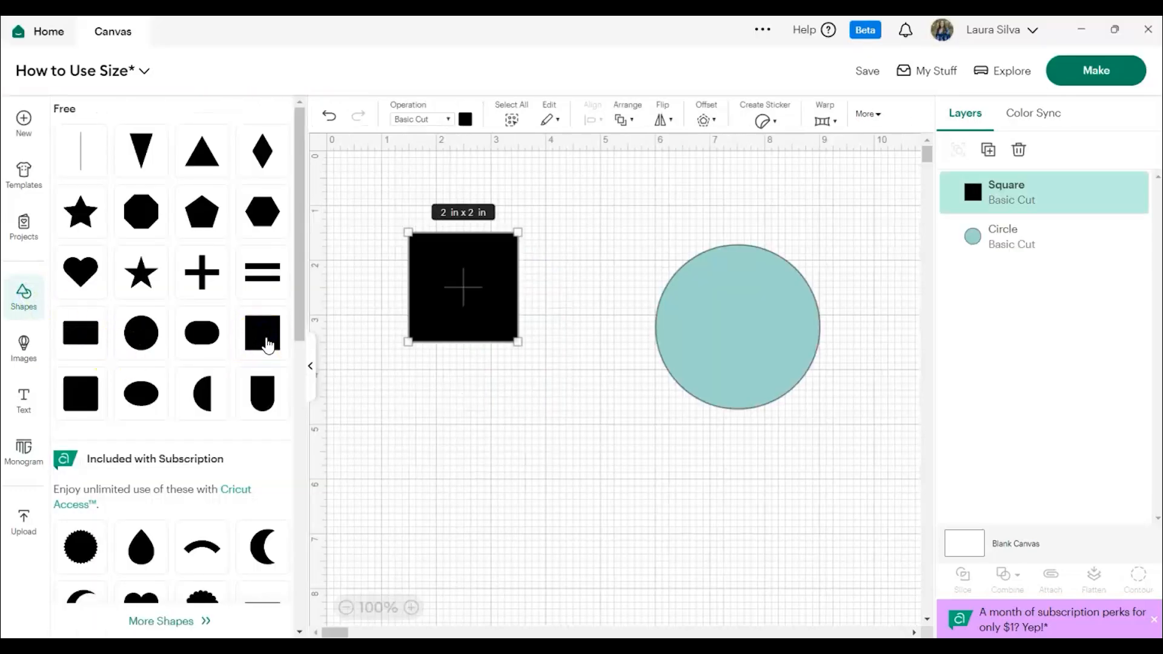
left_click(310, 366)
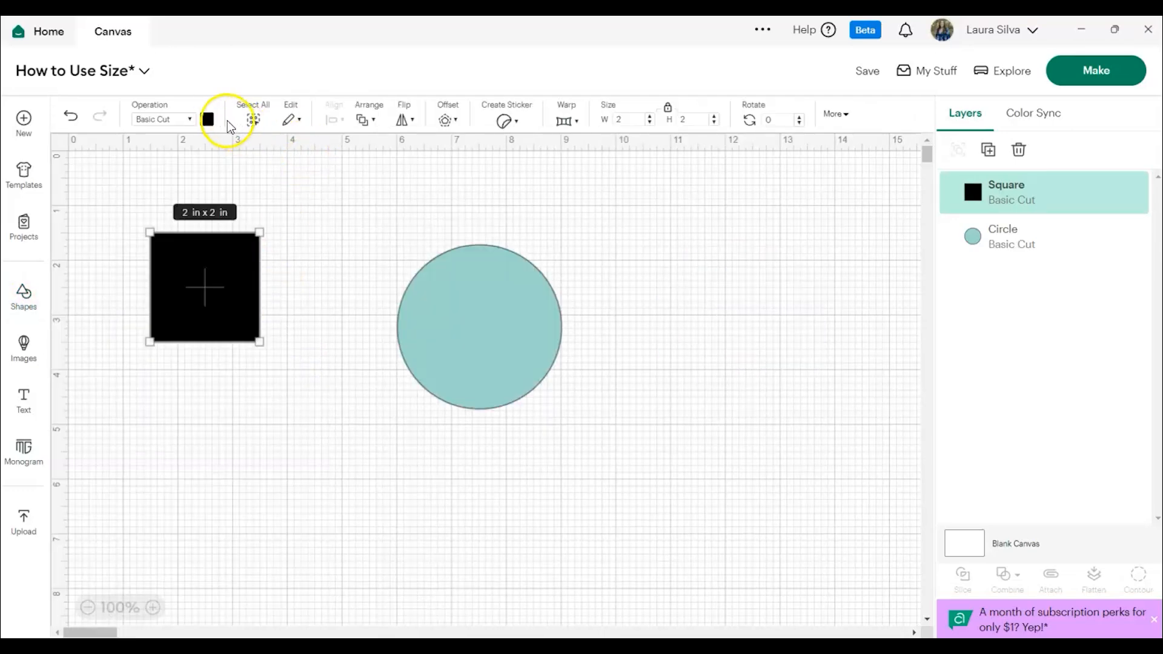
left_click(208, 119)
left_click(234, 208)
Step: Enlarge the pink square proportionally to about 4.48 in and place it behind the circle
left_click_drag(260, 342, 379, 477)
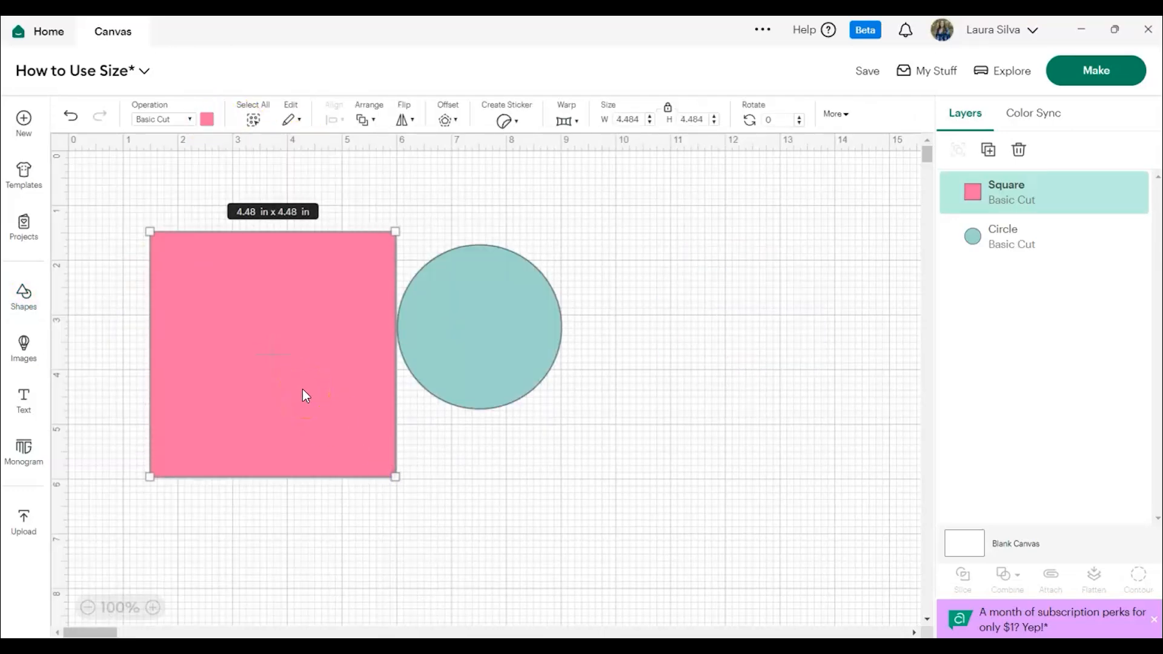
left_click_drag(301, 389, 525, 366)
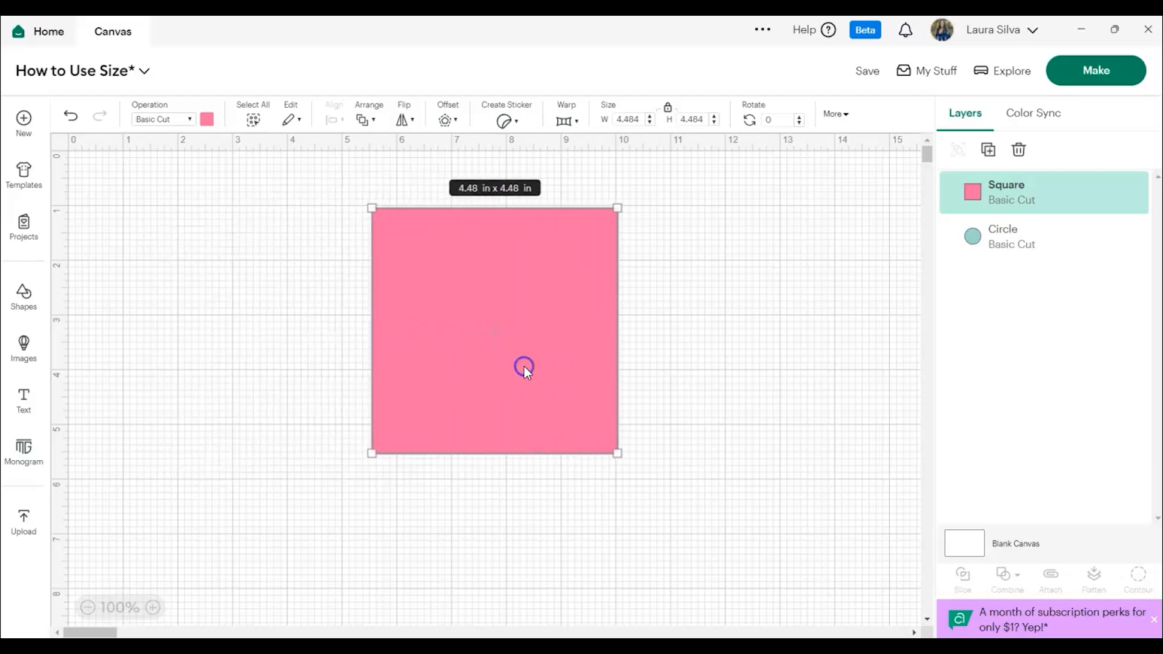
left_click_drag(1067, 203, 1064, 252)
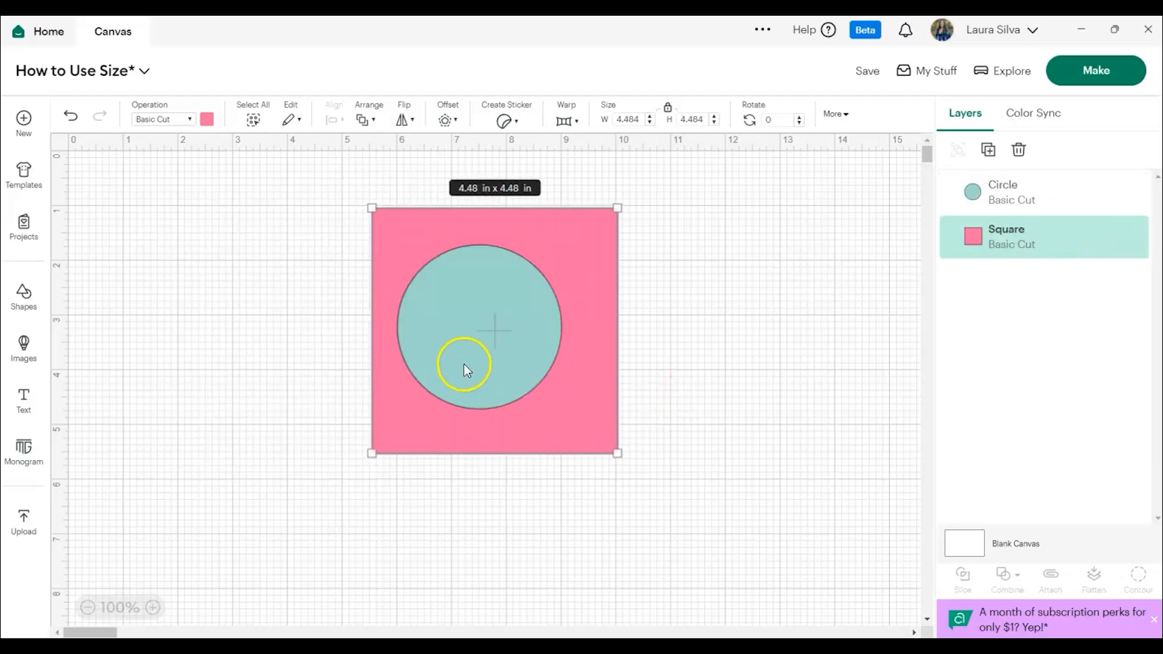
Step: Centre the circle on the pink square and scale both shapes together proportionally to about 5.21 in
mouse_move(464, 364)
left_mouse_down()
mouse_move(509, 359)
mouse_move(481, 357)
left_mouse_up()
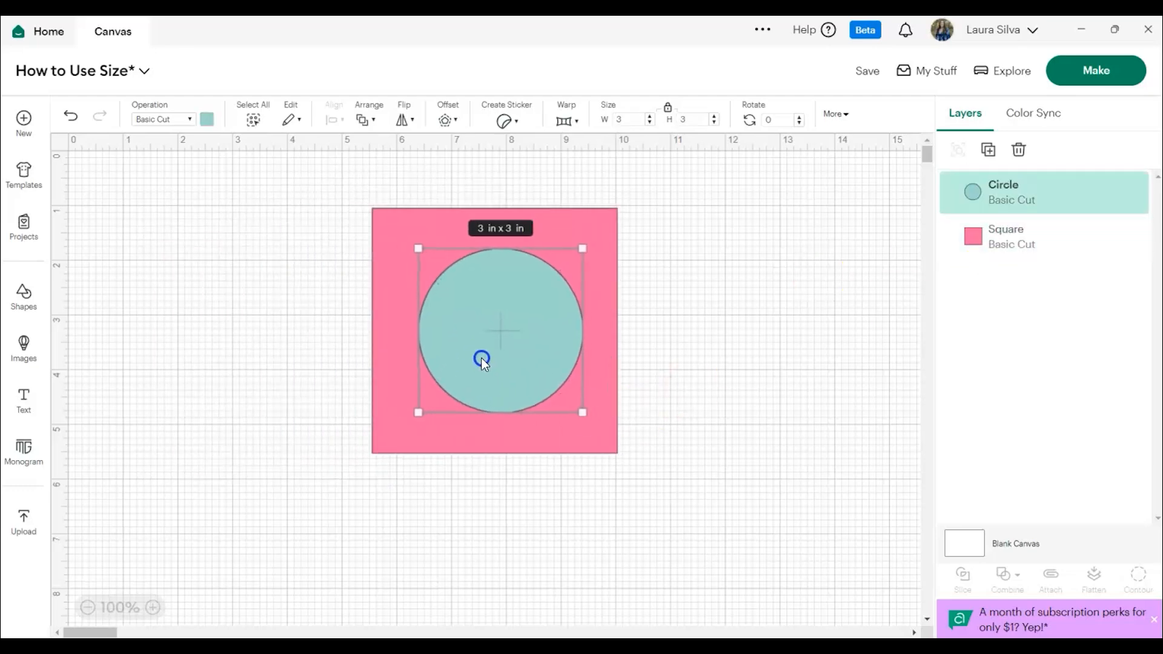
left_click(708, 354)
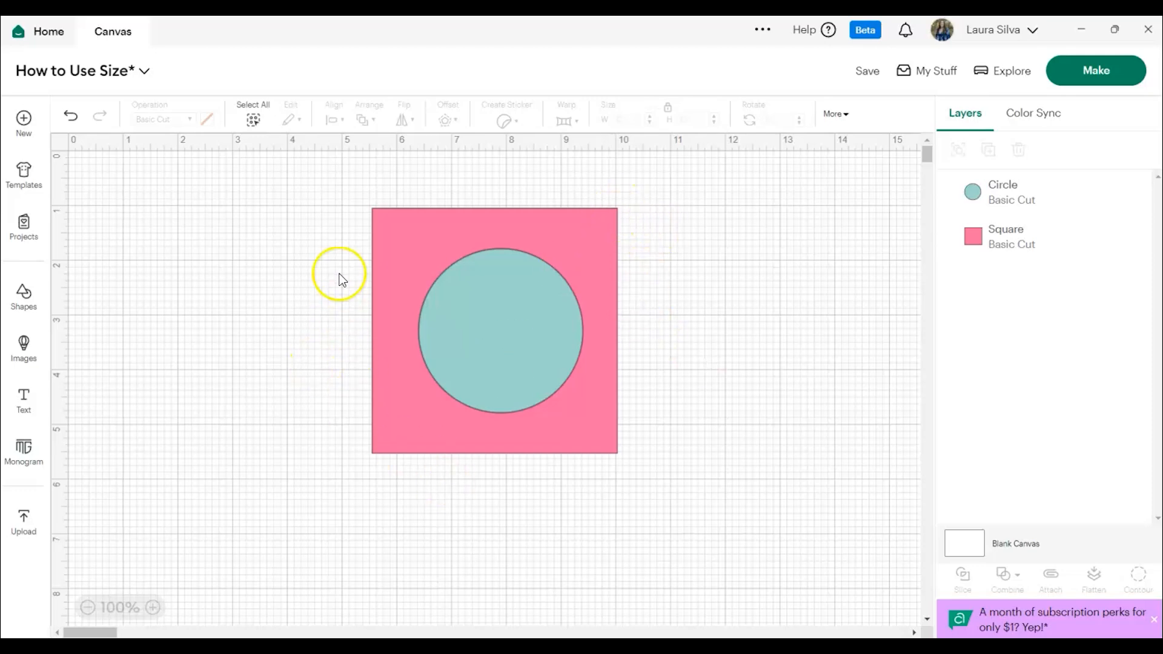
left_click_drag(350, 191, 668, 504)
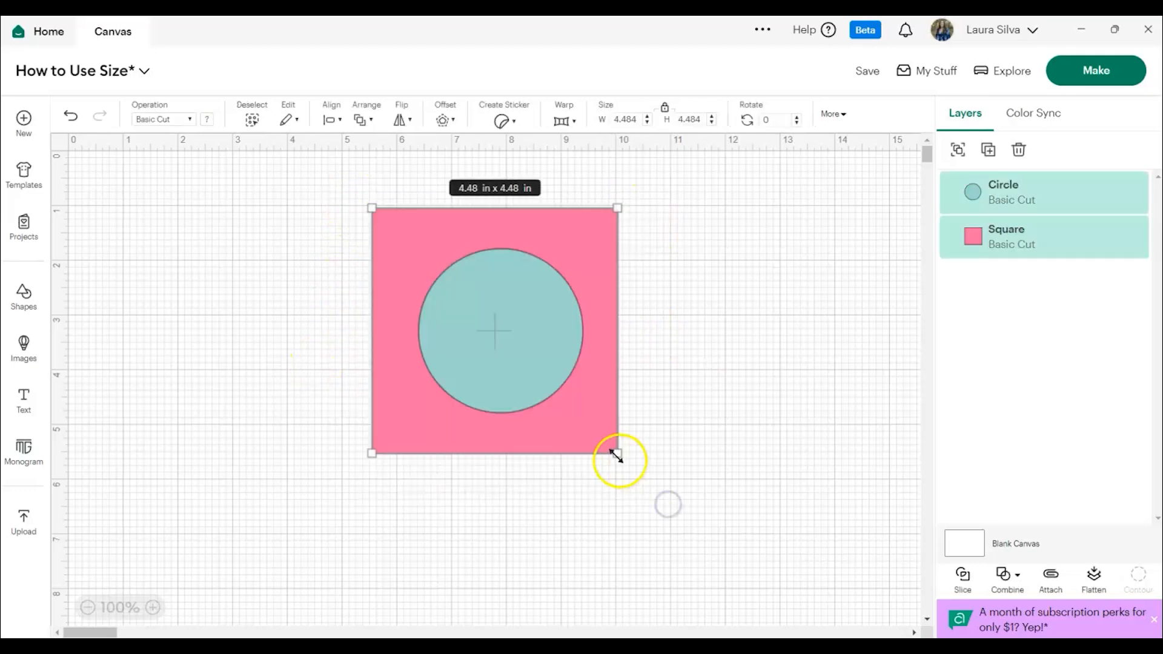
left_click_drag(618, 460, 658, 471)
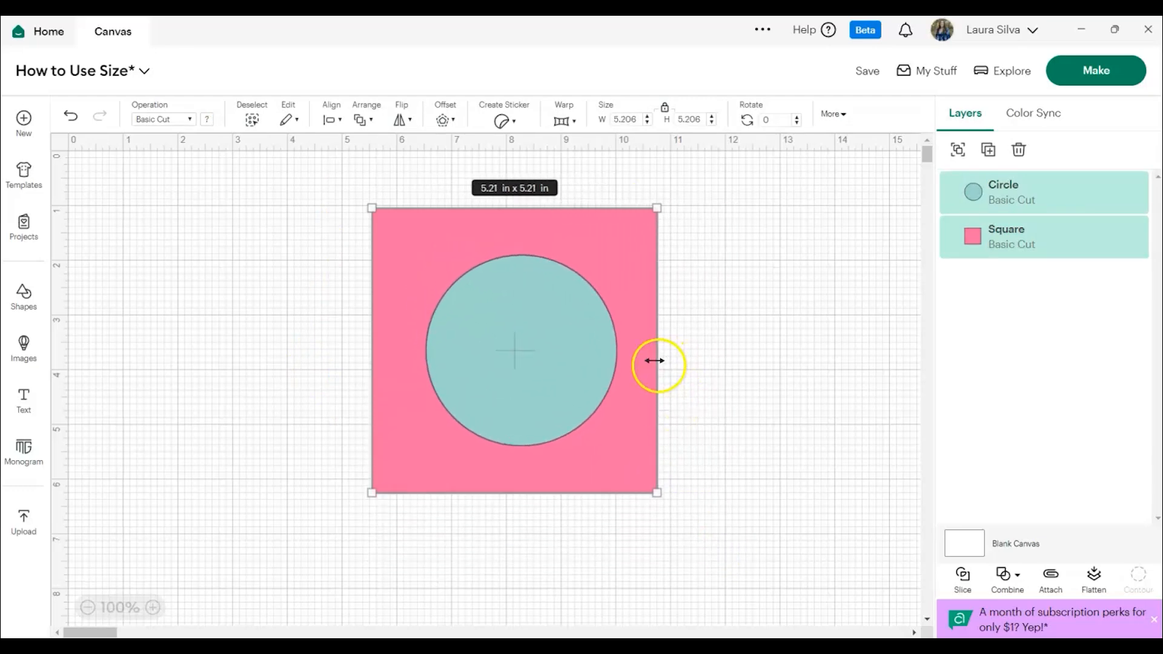
Step: Stretch the selected circle and square from each of their four sides to about 6.08 by 5.43 in overall
mouse_move(656, 364)
left_mouse_down()
mouse_move(764, 358)
mouse_move(646, 368)
left_mouse_up()
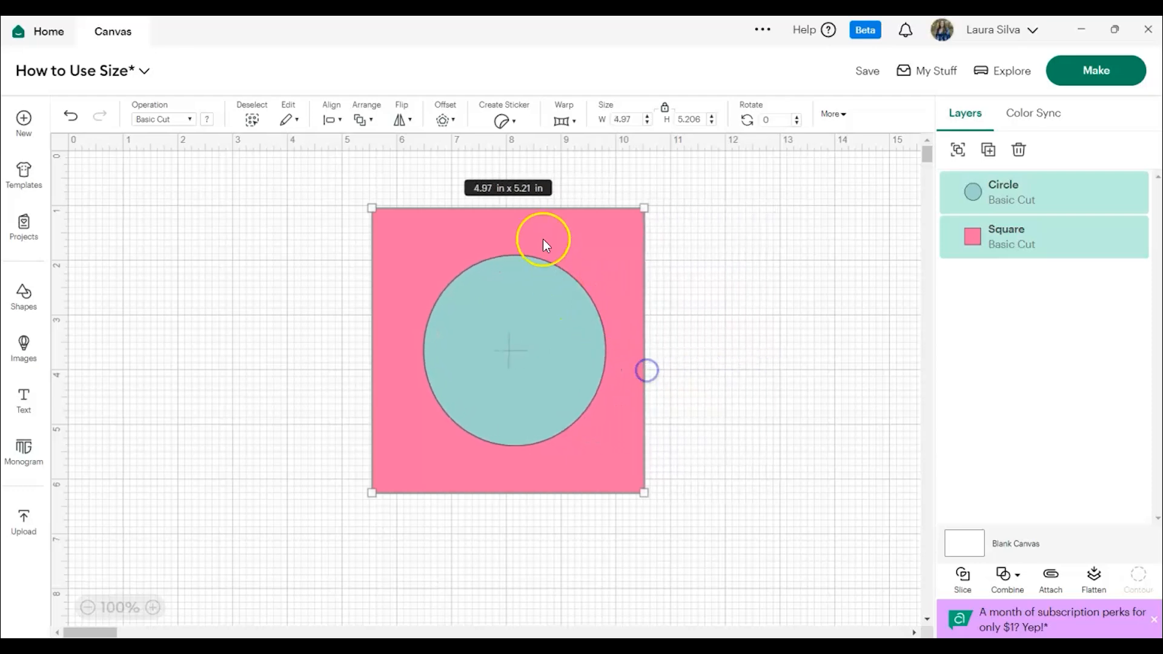
mouse_move(536, 208)
left_mouse_down()
mouse_move(537, 166)
mouse_move(536, 225)
left_mouse_up()
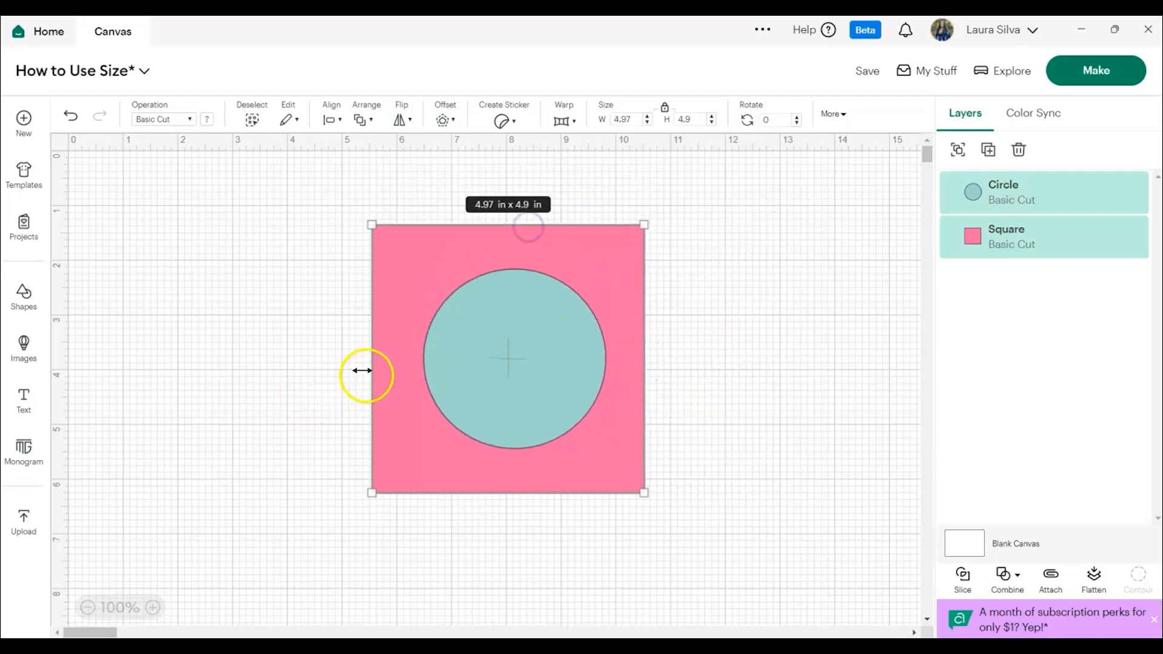
left_click_drag(367, 373, 313, 372)
left_click_drag(434, 492, 437, 521)
left_click(813, 407)
Step: Group the circle with the square and scale the group proportionally to about 5.4 by 4.82 in
left_click(1007, 184)
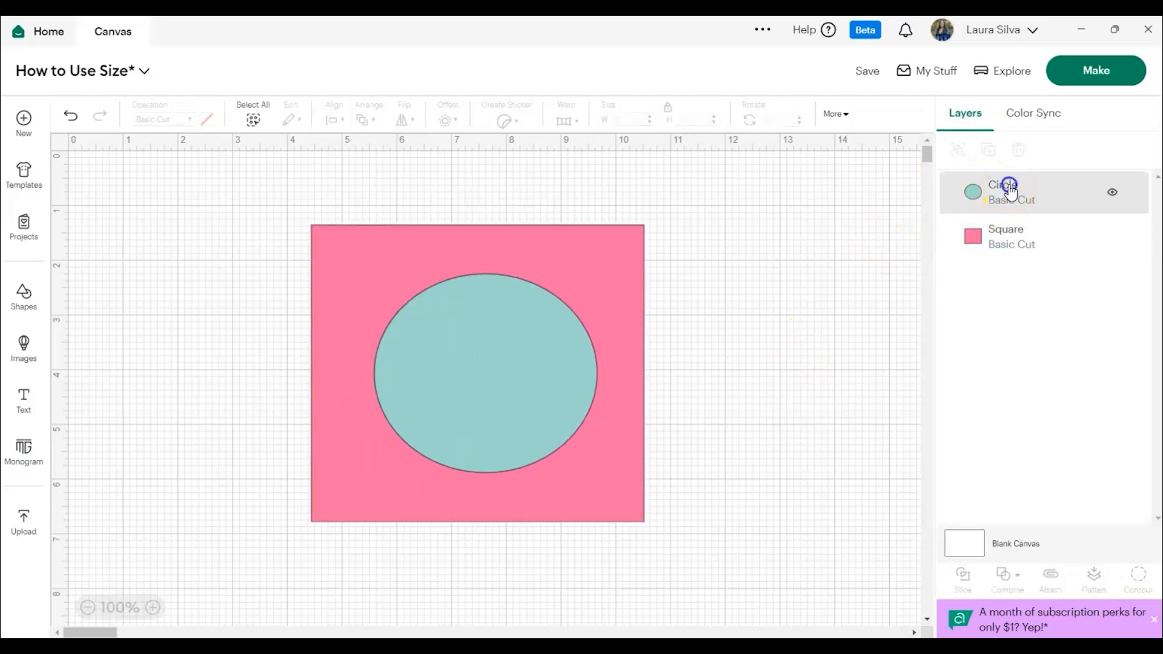
left_click(1009, 227, "shift")
key("ctrl+g")
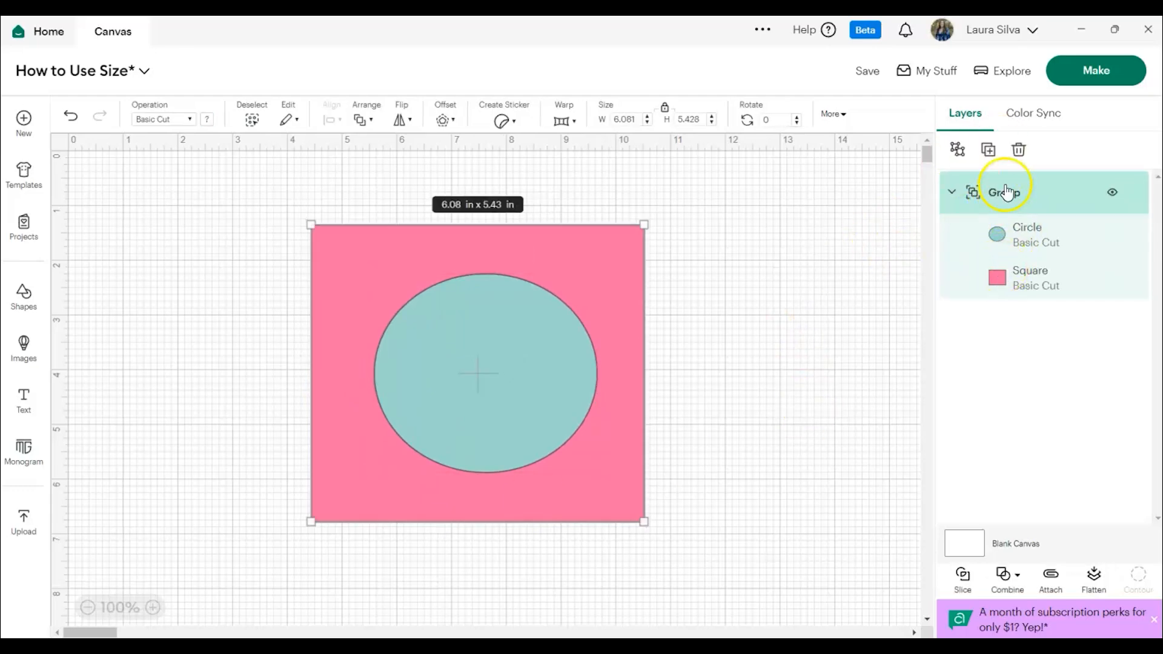
left_click_drag(644, 522, 608, 478)
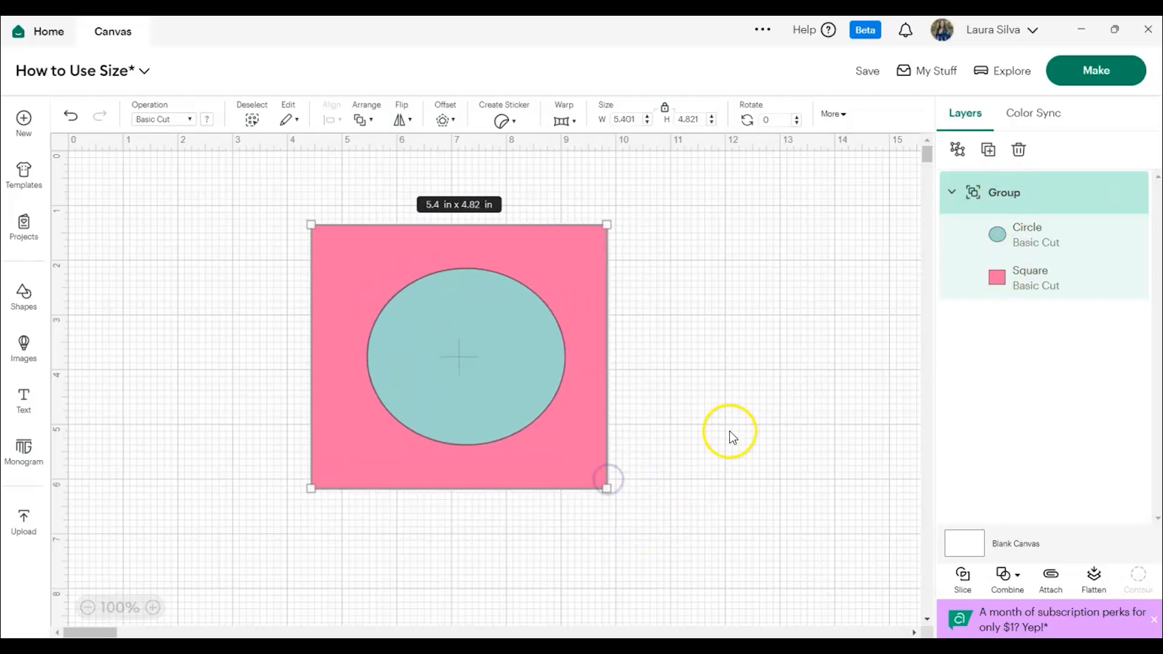
left_click(169, 566)
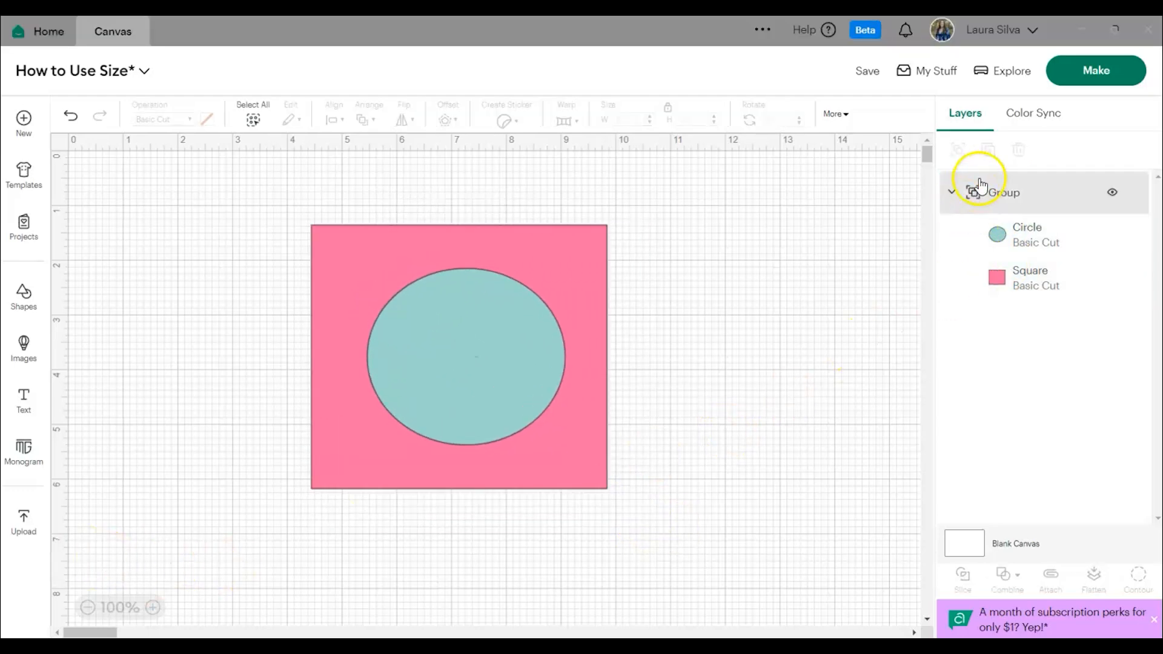
Step: Within the group, scale the circle alone to about 2.57 by 2.3 in and the square alone to about 4.38 by 3.91 in
left_click(1007, 252)
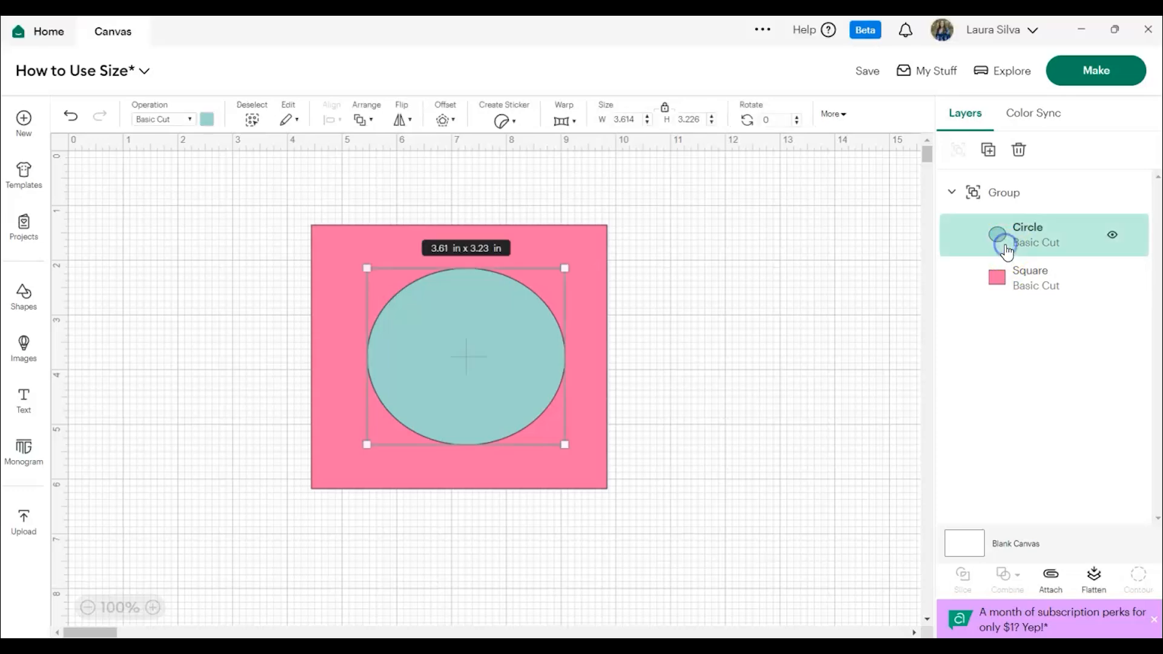
left_click_drag(569, 449, 495, 377)
left_click(1040, 238)
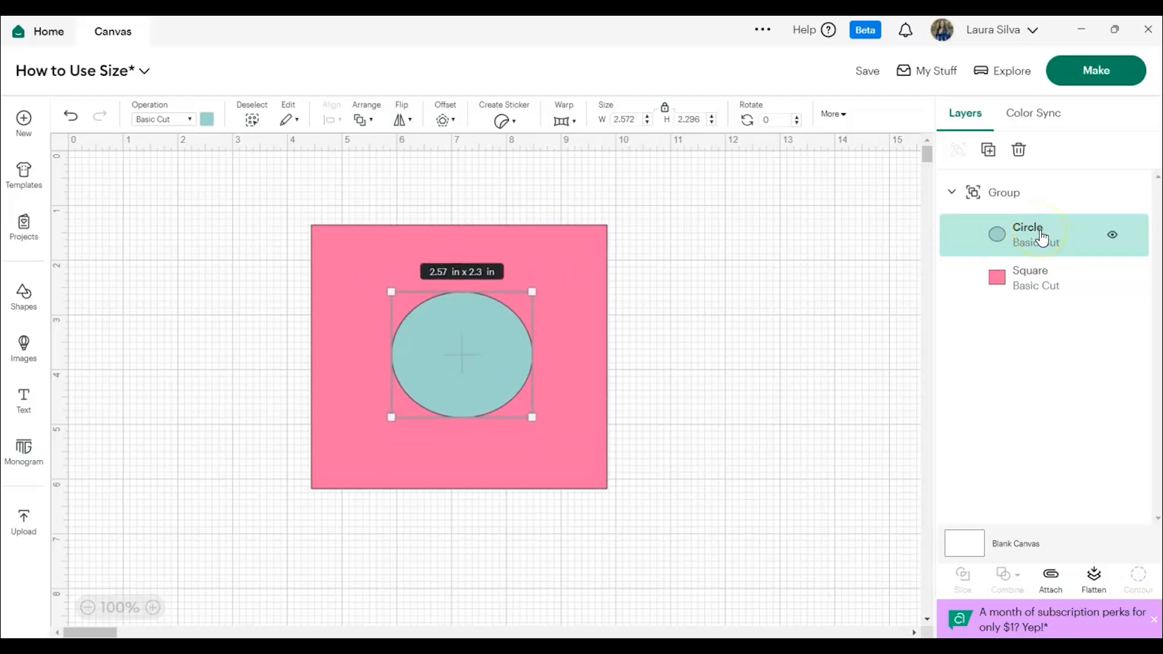
left_click(586, 325)
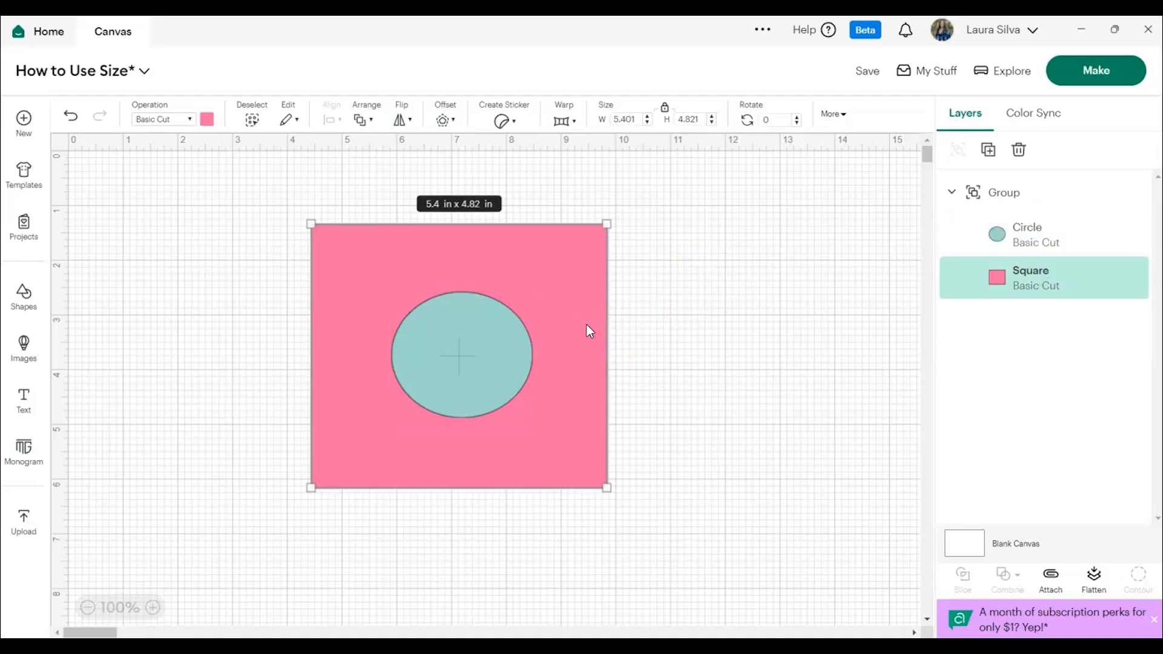
left_click_drag(606, 224, 543, 276)
left_click_drag(480, 353, 504, 336)
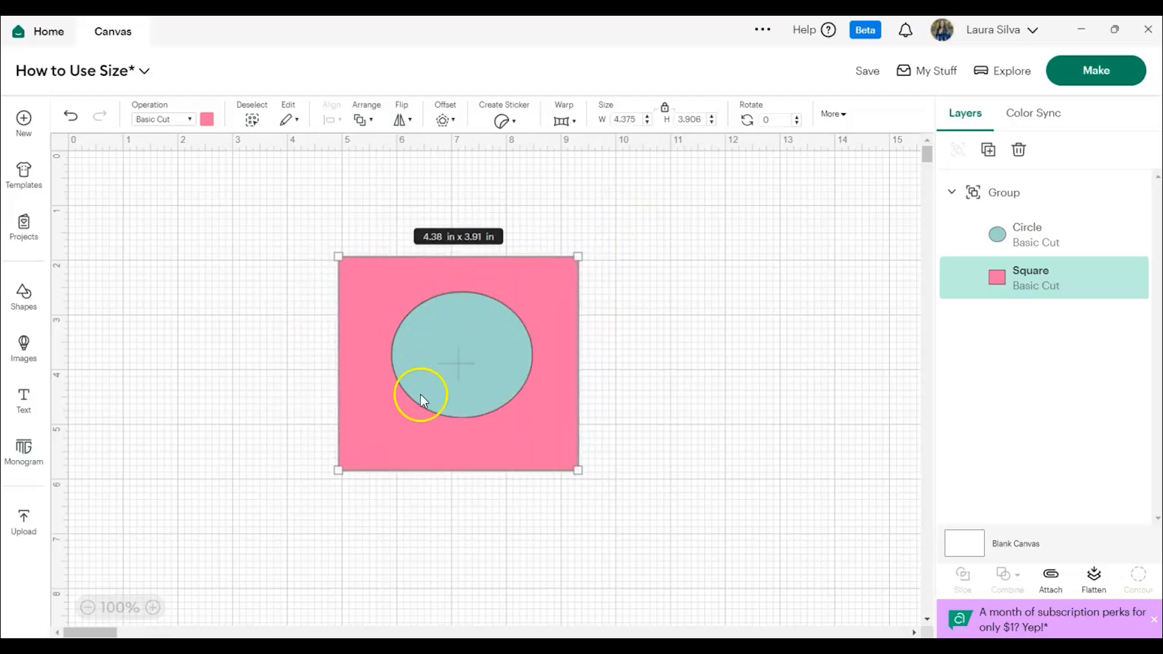
mouse_move(525, 434)
left_mouse_down()
mouse_move(576, 405)
mouse_move(522, 463)
mouse_move(511, 424)
mouse_move(528, 427)
left_mouse_up()
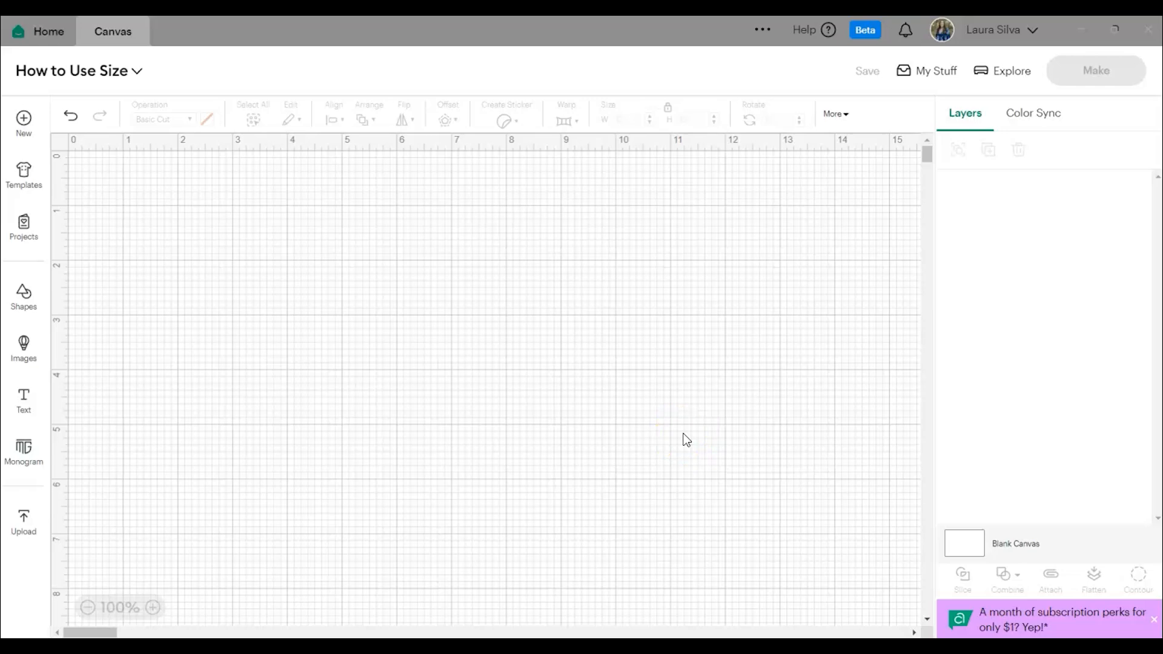
Step: Add a text object reading "Text" and move it to the middle of the canvas
left_click(16, 402)
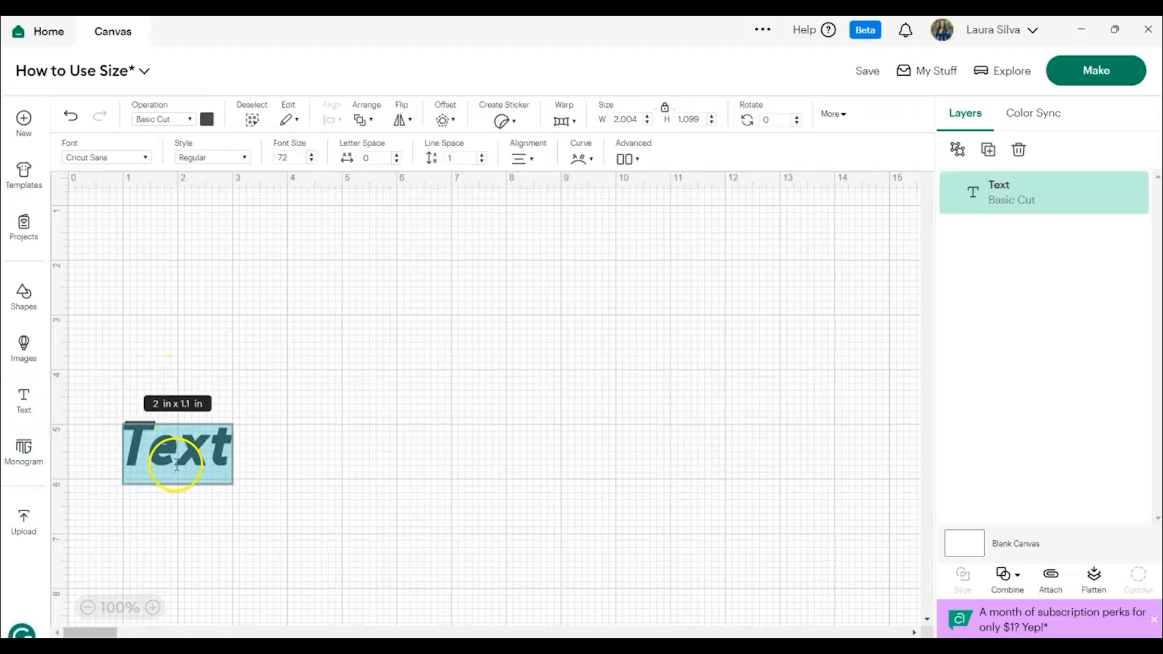
left_click(294, 408)
left_click_drag(190, 442, 492, 358)
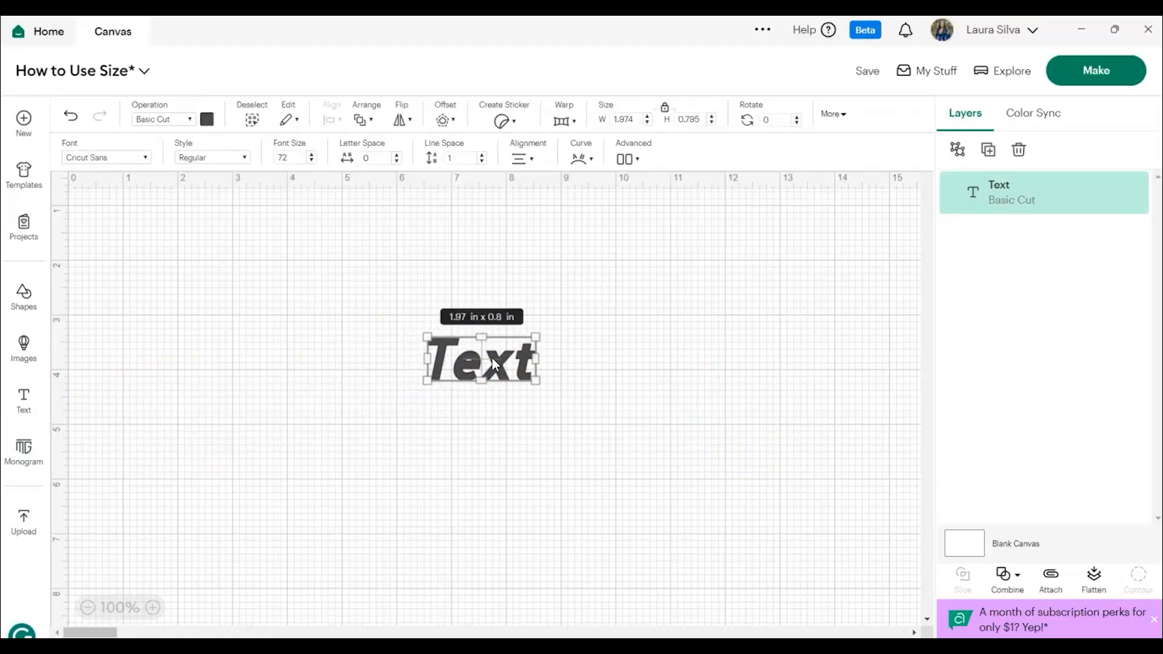
Step: Set the text's width to 3 in and adjust it in 0.1 in increments to 3.1 in
double_click(641, 119)
type("3")
key("Return")
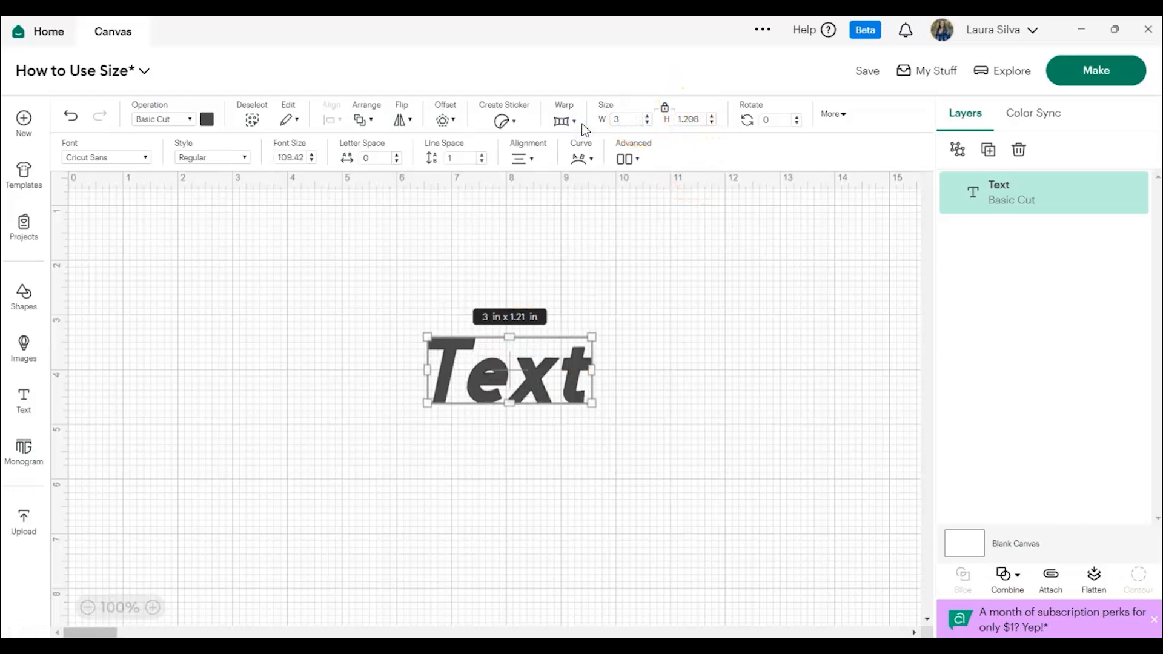
left_click(648, 116)
left_click(647, 116)
left_click(648, 123)
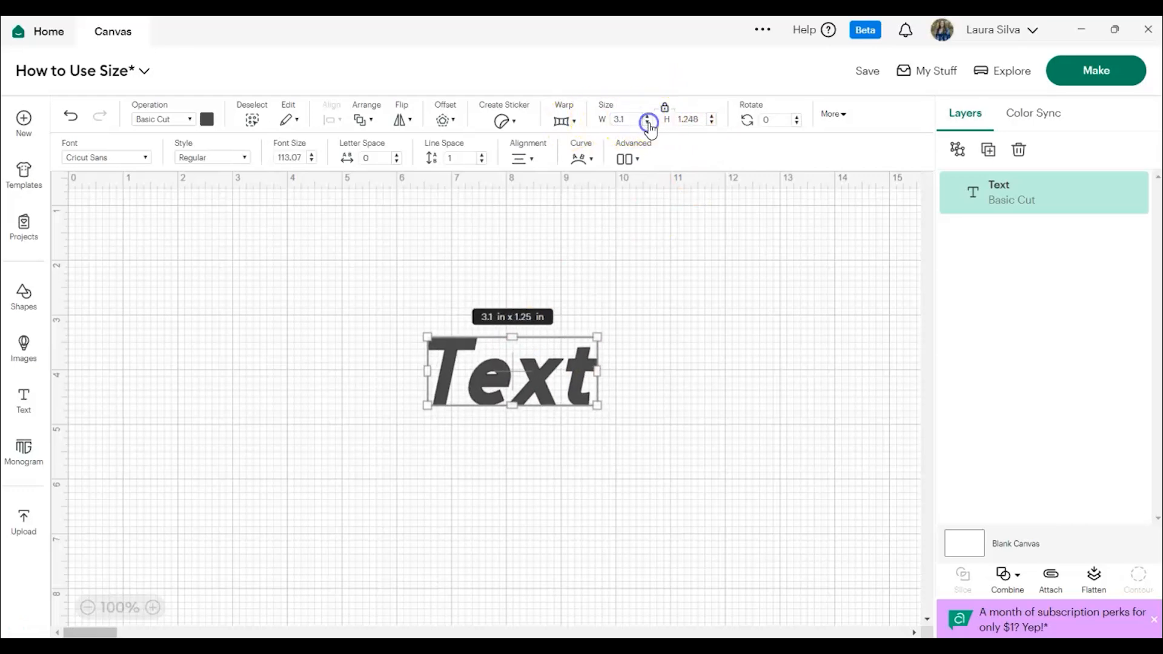
left_click(648, 123)
left_click(647, 116)
Step: Scale the text proportionally to about 6.99 by 2.82 in and stretch its text box on all sides to about 10.61 by 6.7 in
left_click_drag(427, 336, 343, 289)
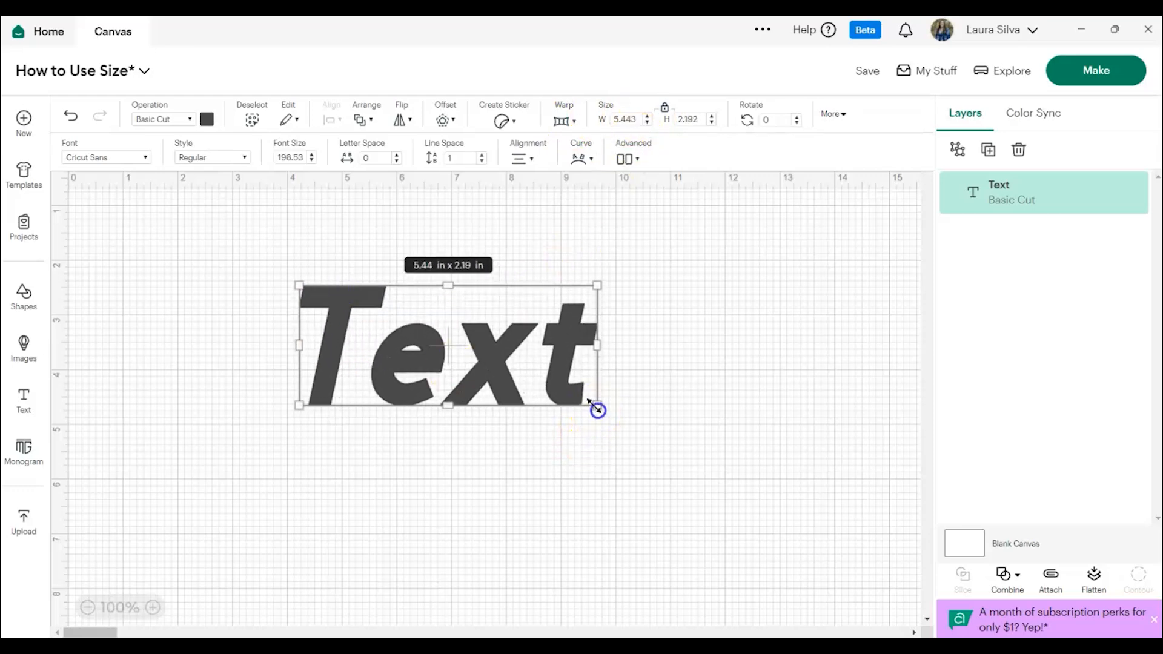
left_click_drag(598, 410, 641, 444)
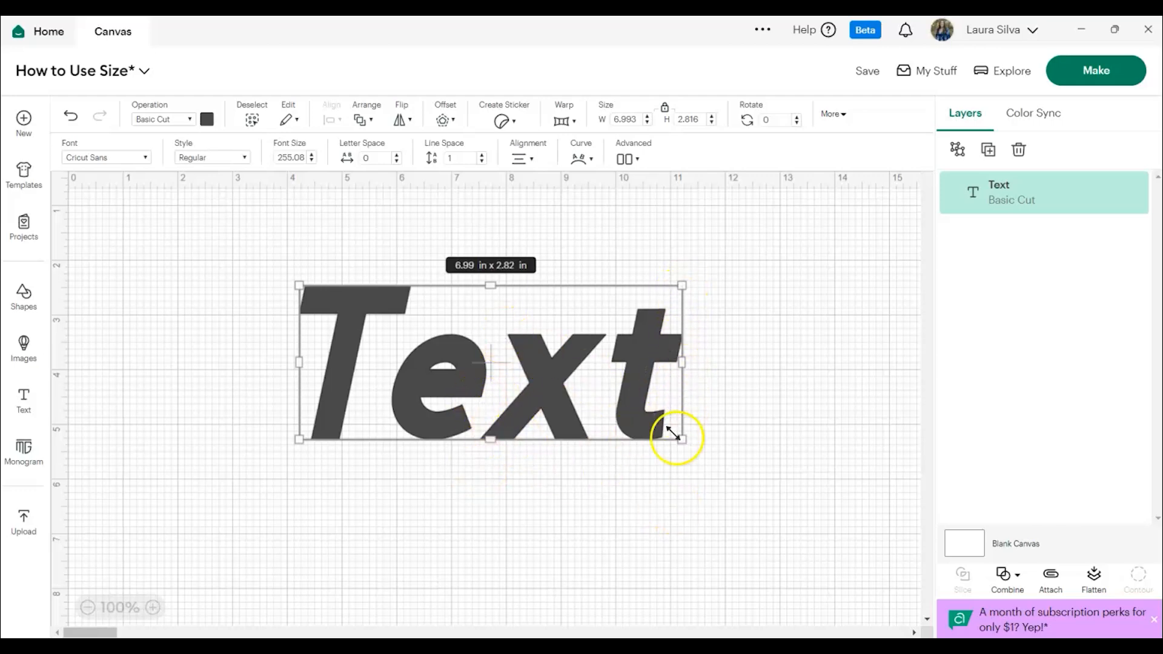
left_click_drag(682, 364, 757, 362)
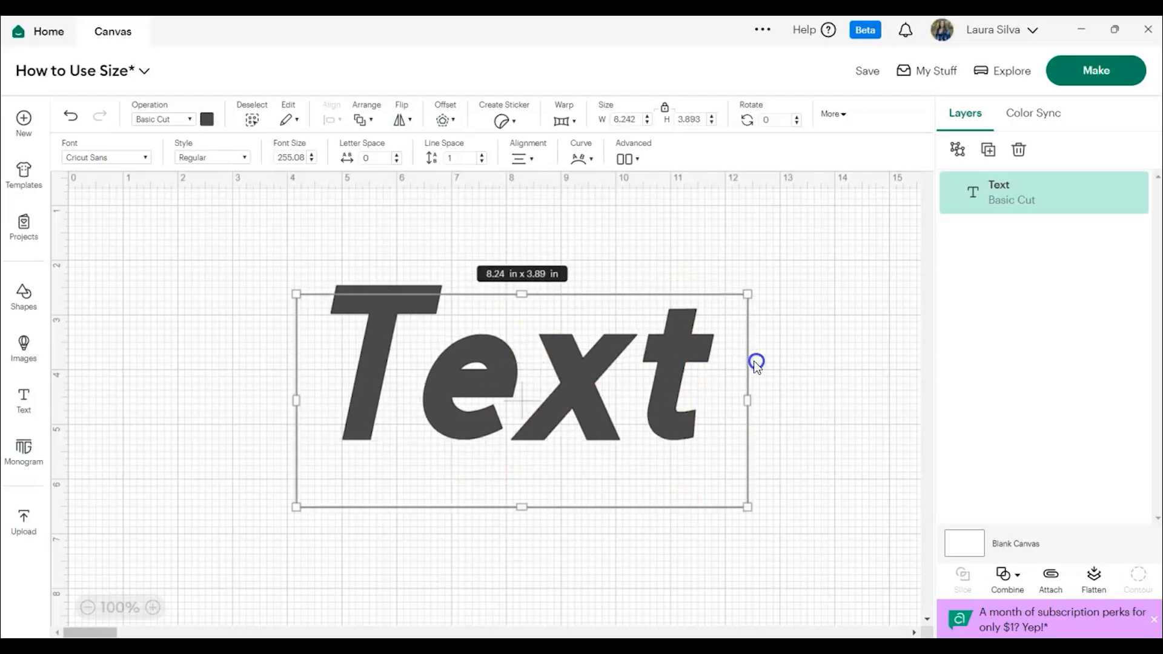
left_click_drag(525, 293, 520, 200)
left_click_drag(519, 506, 519, 565)
left_click_drag(296, 381, 175, 375)
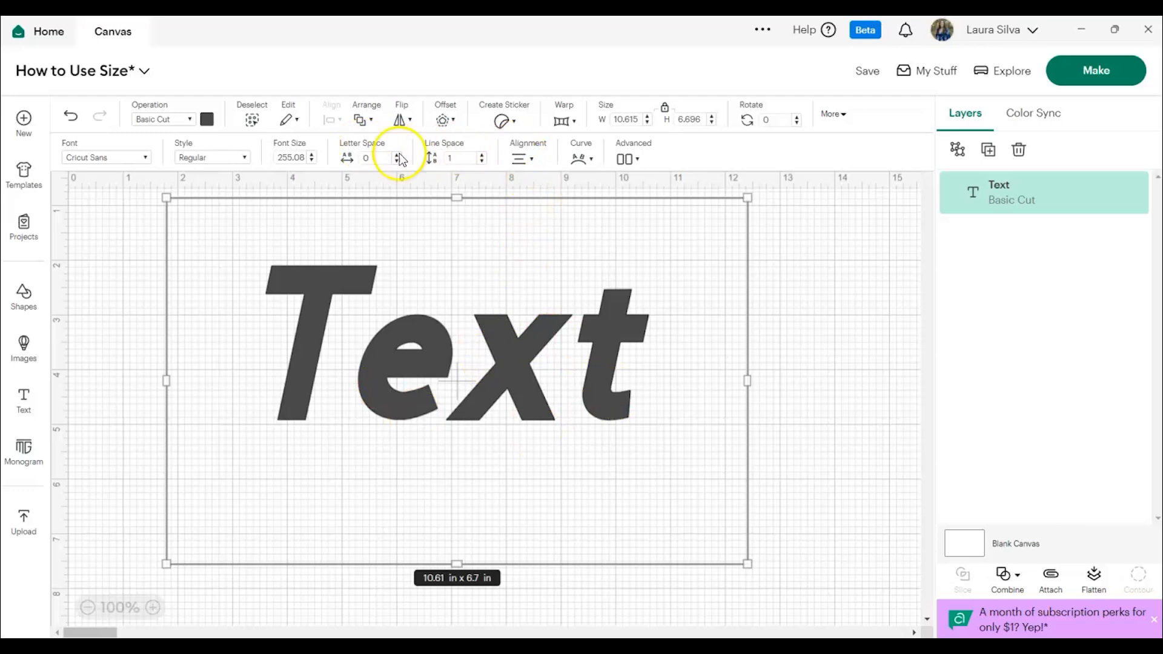
Step: Try left alignment for the text and restore its horizontal centre alignment
left_click(522, 159)
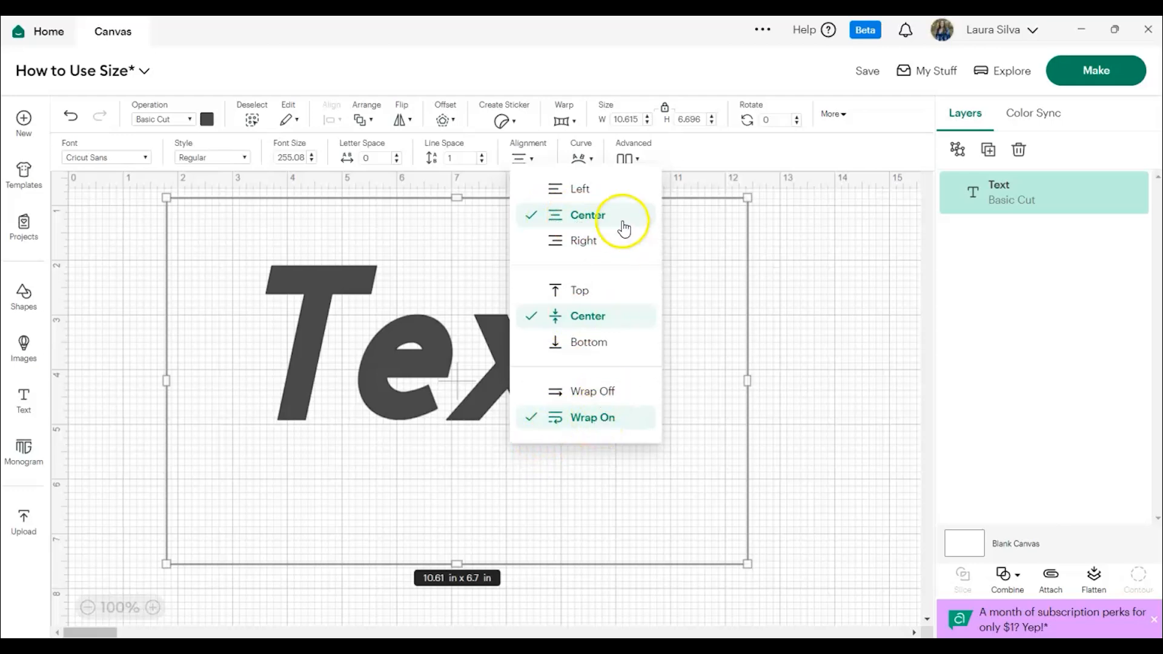
left_click(592, 189)
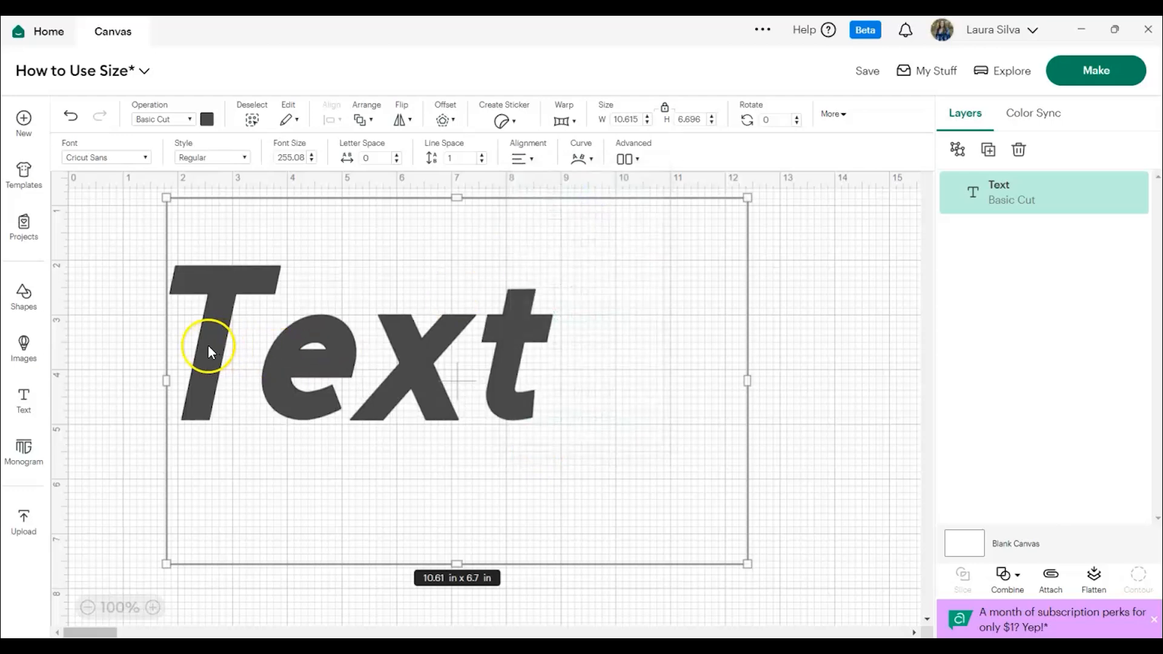
left_click(525, 158)
left_click(552, 209)
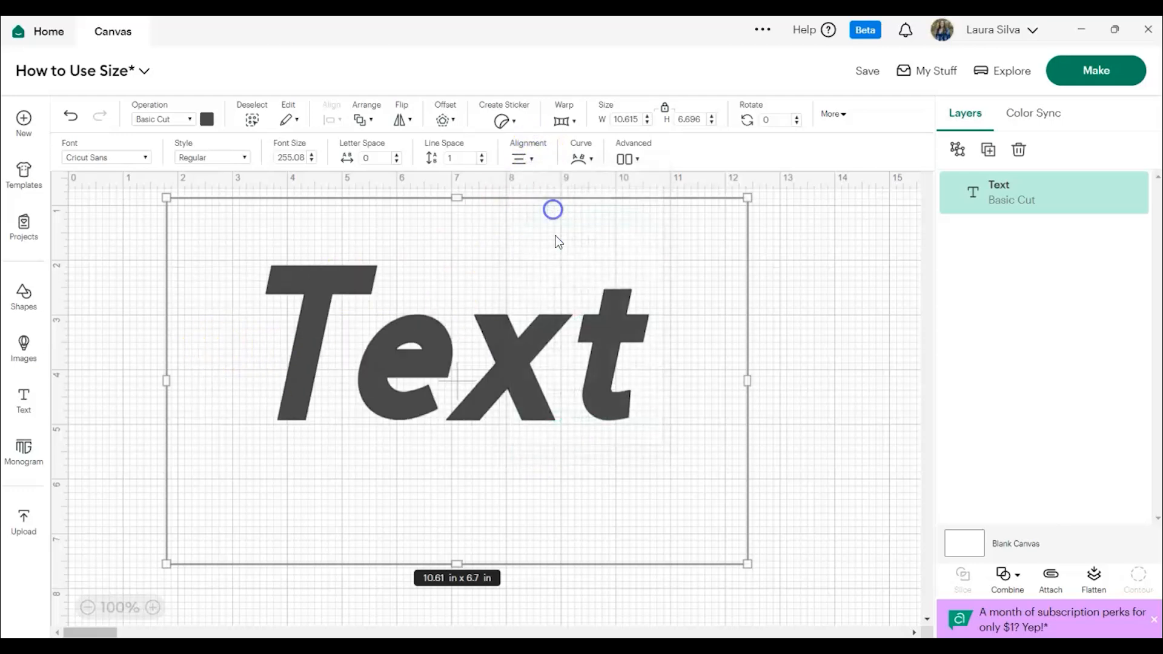
Step: Align the text to the top of its box and increase the letter spacing to 0.5
left_click(532, 159)
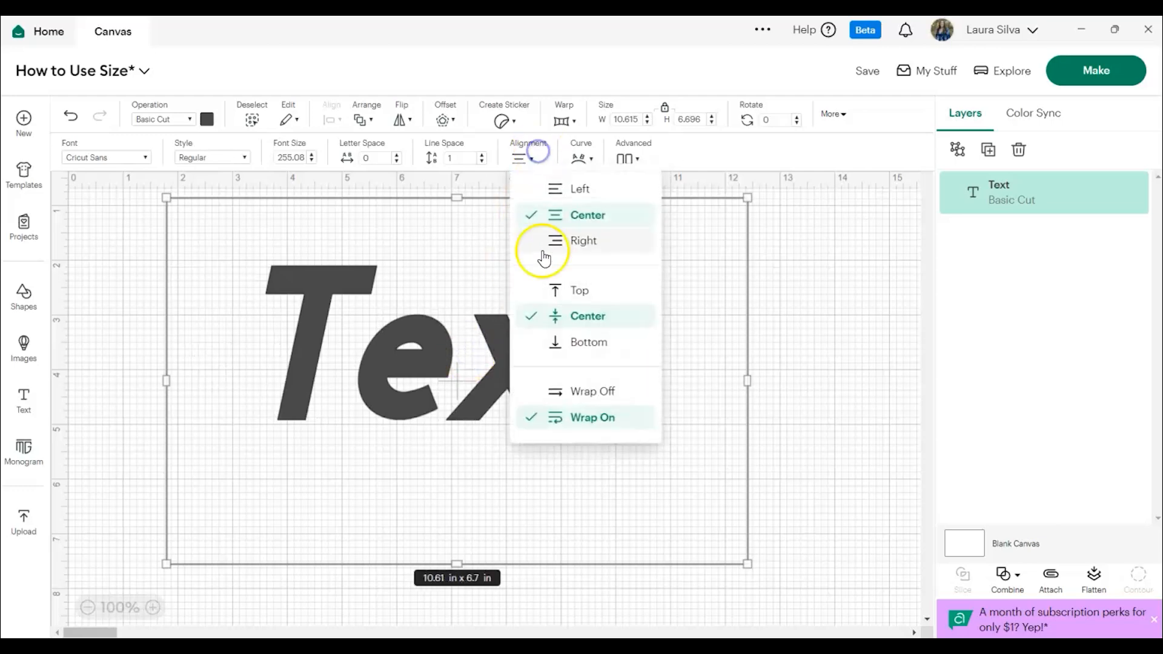
left_click(552, 287)
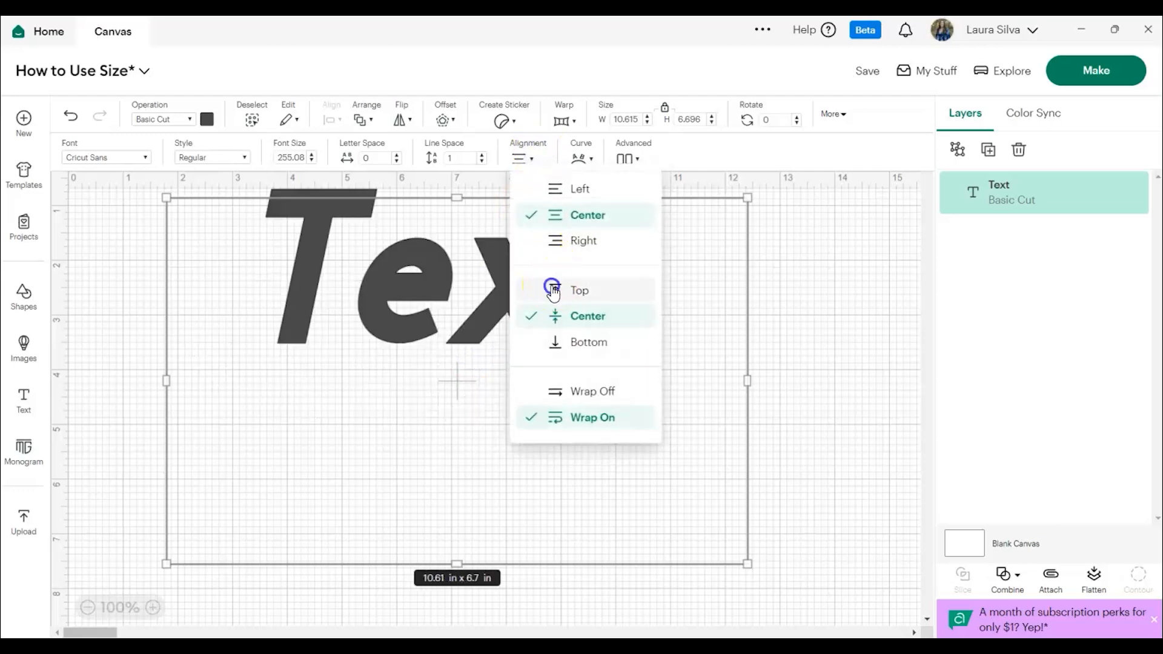
left_click(397, 156)
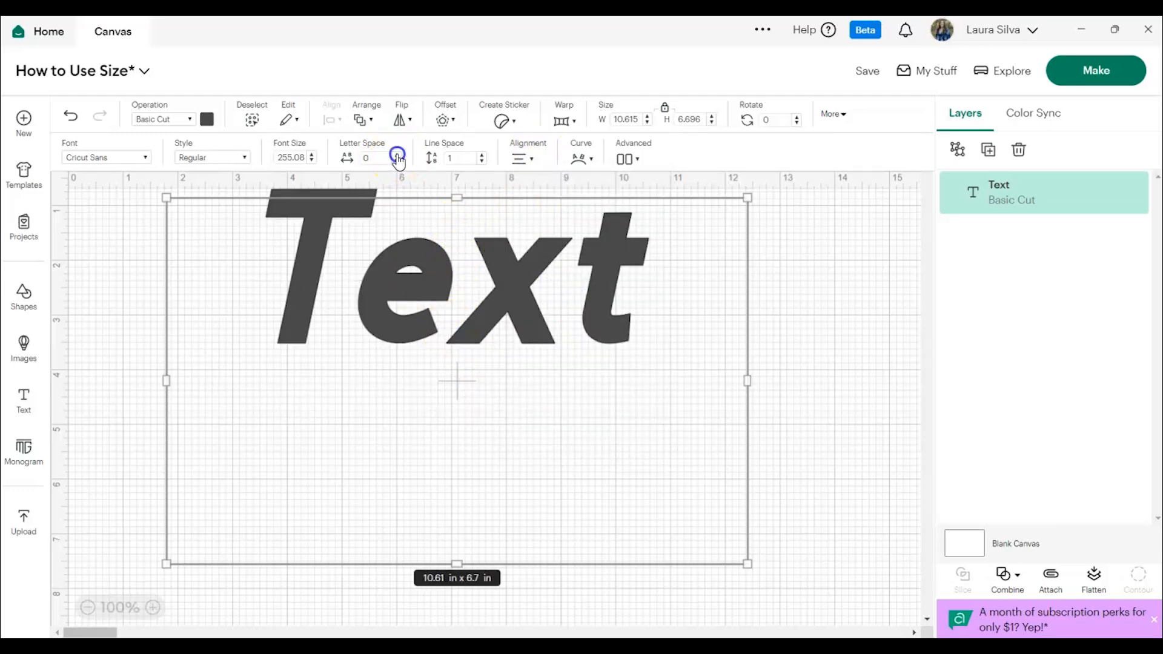
left_click(397, 156)
left_click(398, 156)
left_click(398, 156)
left_click(397, 156)
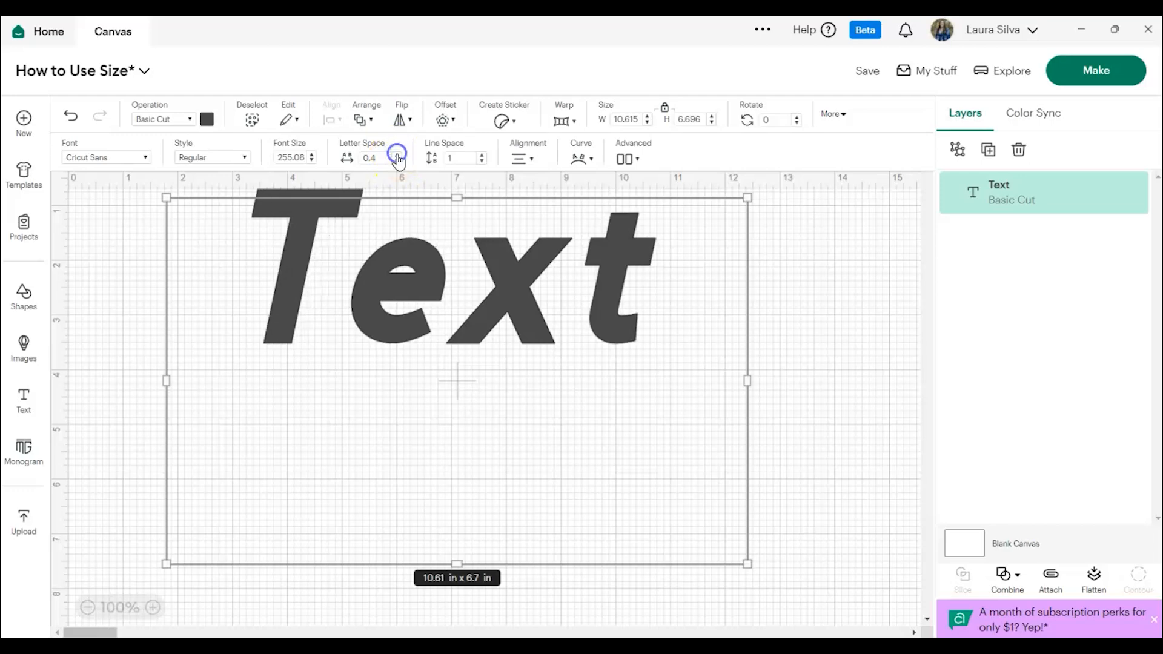
left_click(397, 156)
Step: Add a second line reading "Text" and increase the line spacing to 1.9
double_click(640, 297)
key("Return")
type("T")
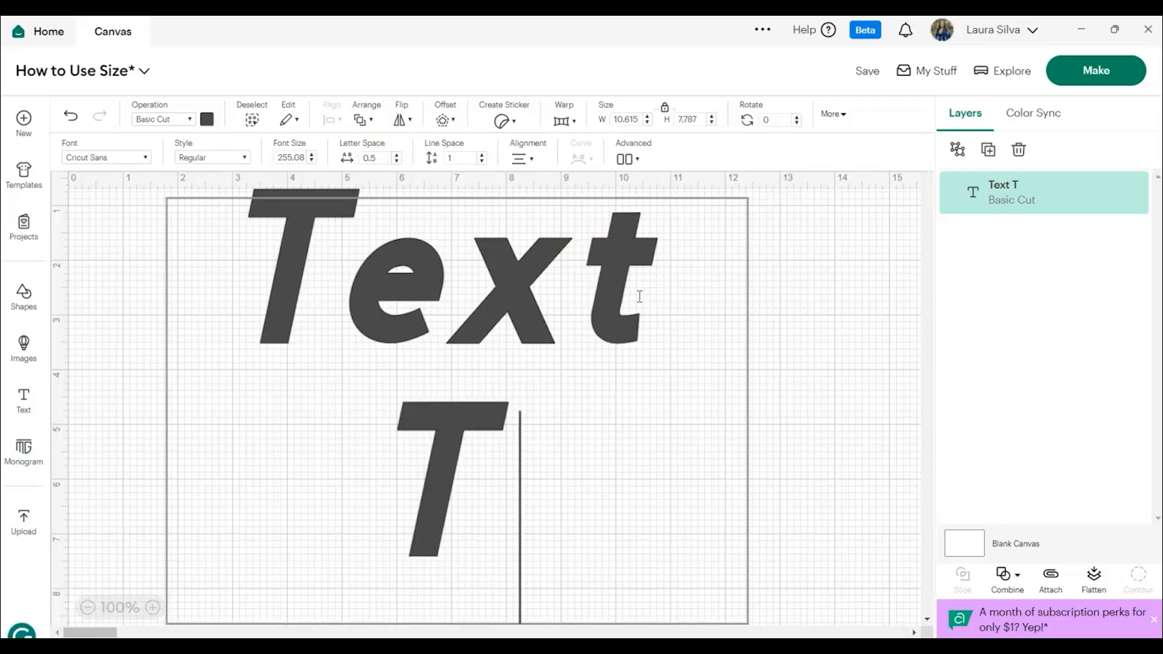
type("ext")
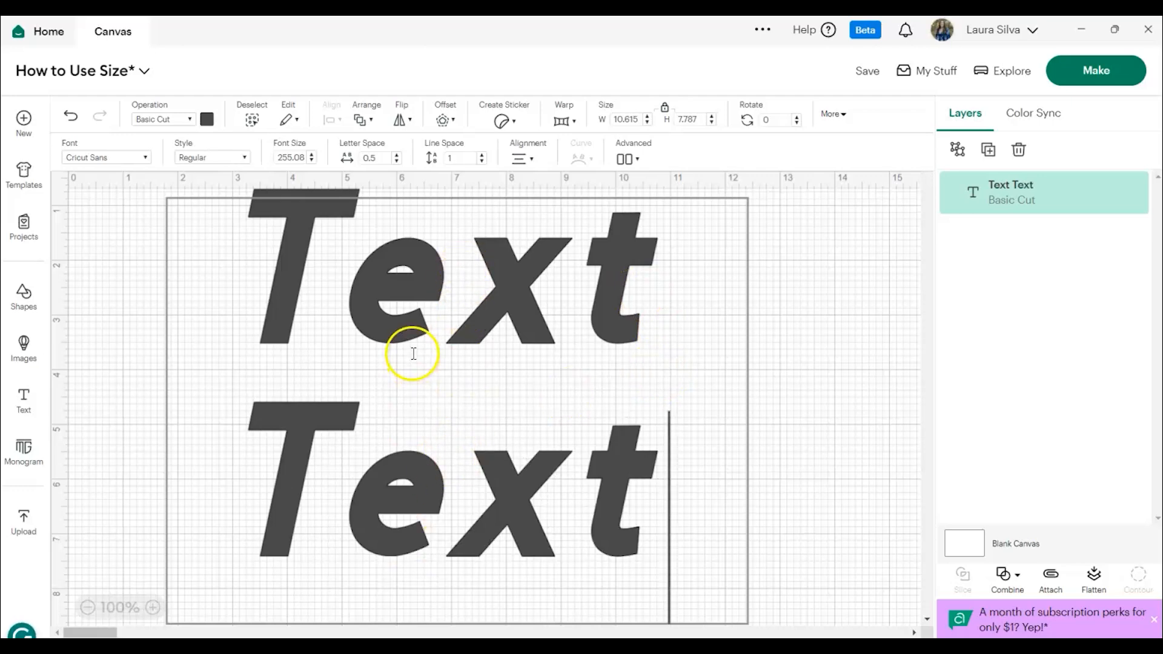
left_click(482, 157)
left_click(483, 157)
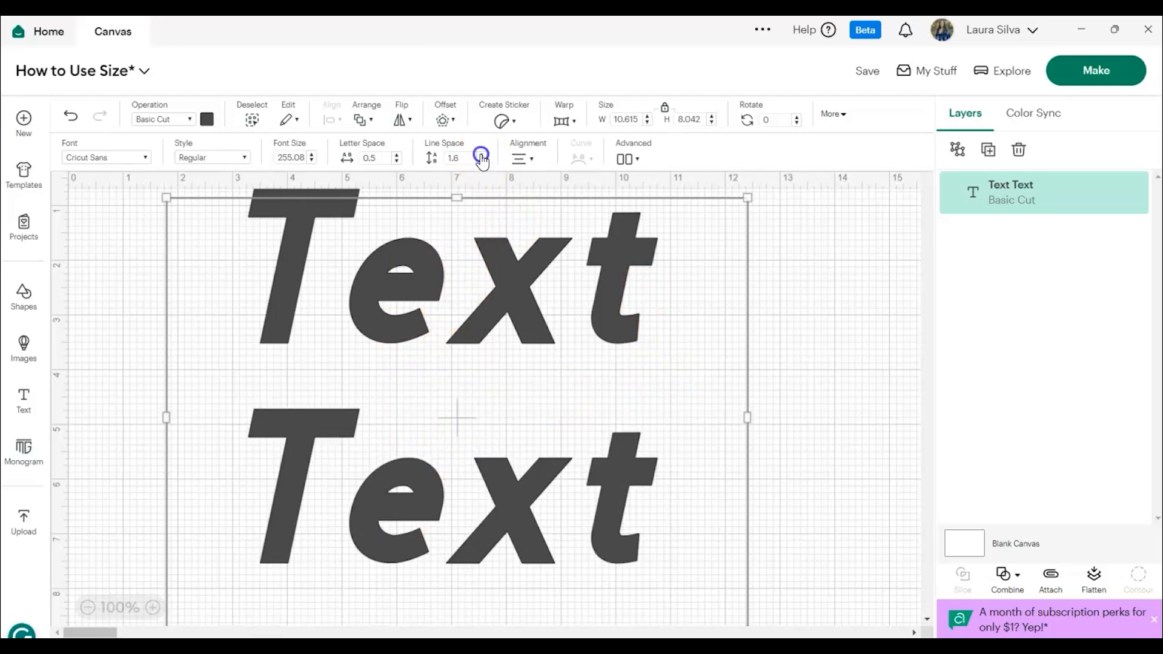
left_click(482, 156)
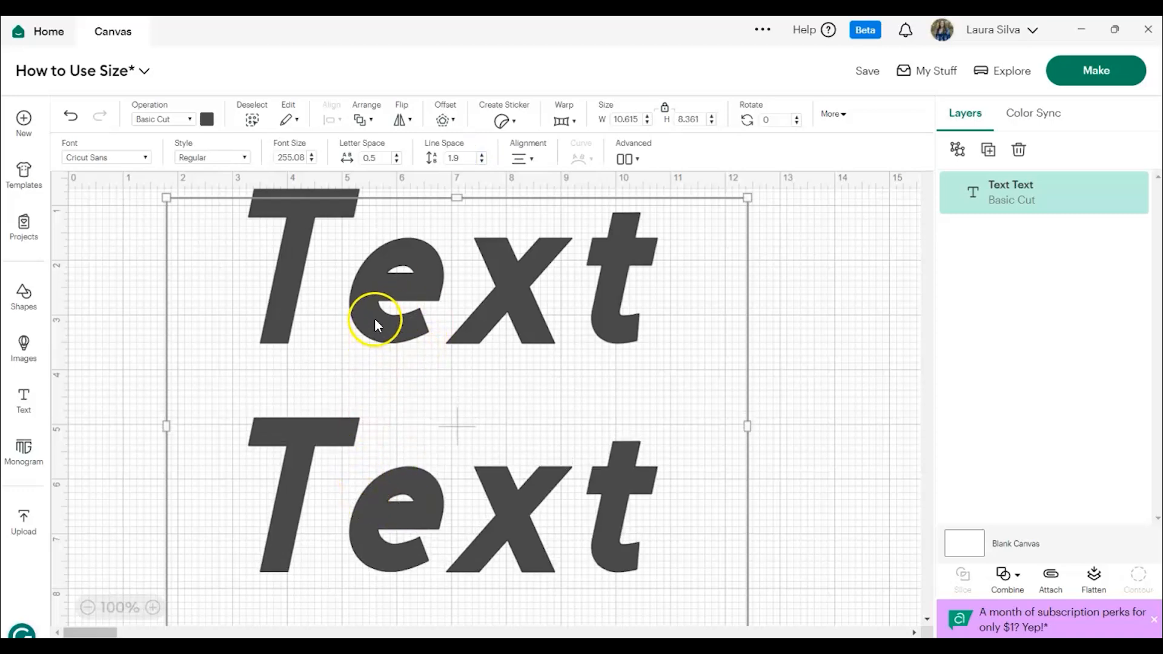
Step: Turn text wrapping off for the two-line text and switch it back on
left_click(522, 159)
left_click(561, 391)
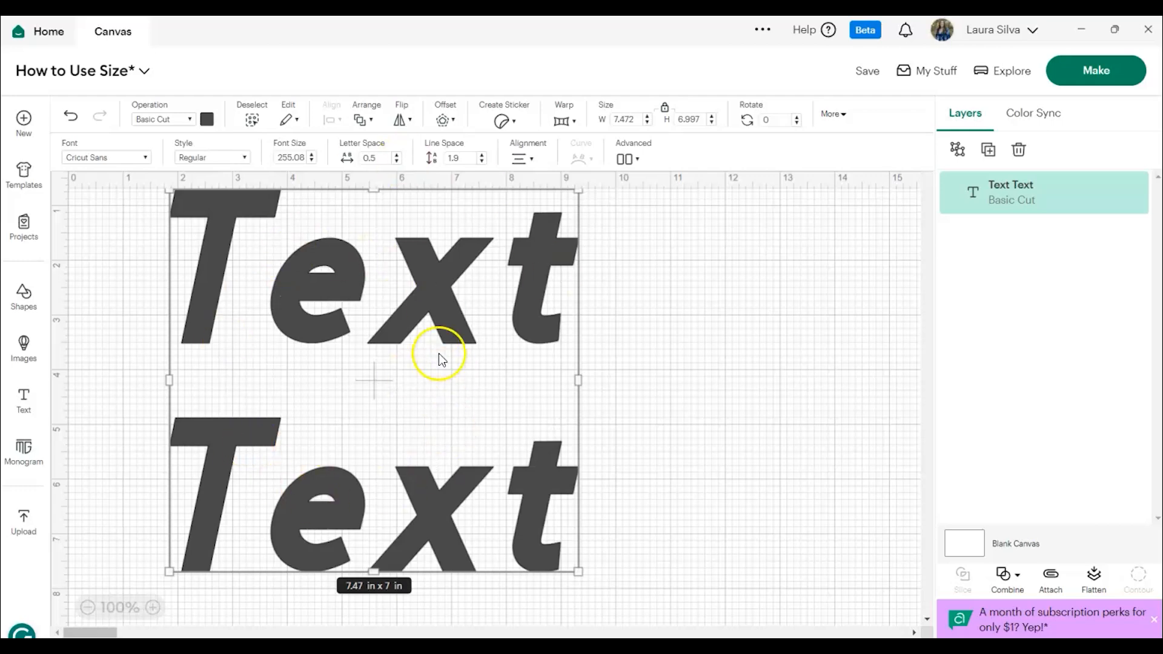
left_click(525, 158)
left_click(591, 415)
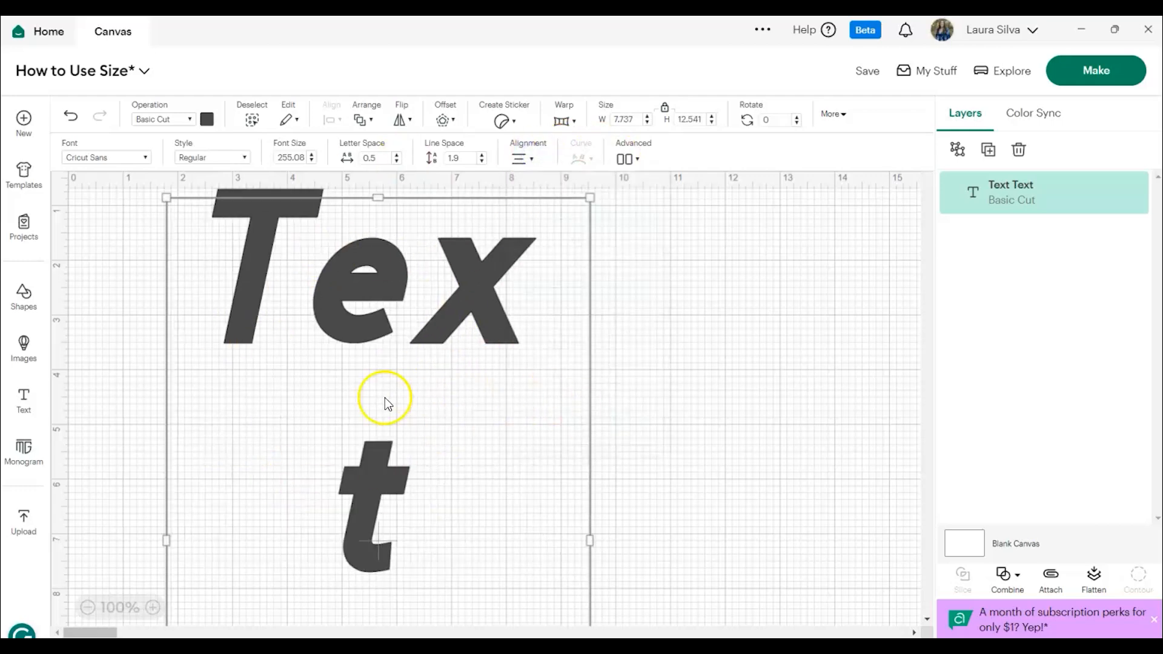
Step: Widen the wrapped text box to about 11.5 in and shorten its height to about 8.36 in
left_click_drag(589, 533, 795, 519)
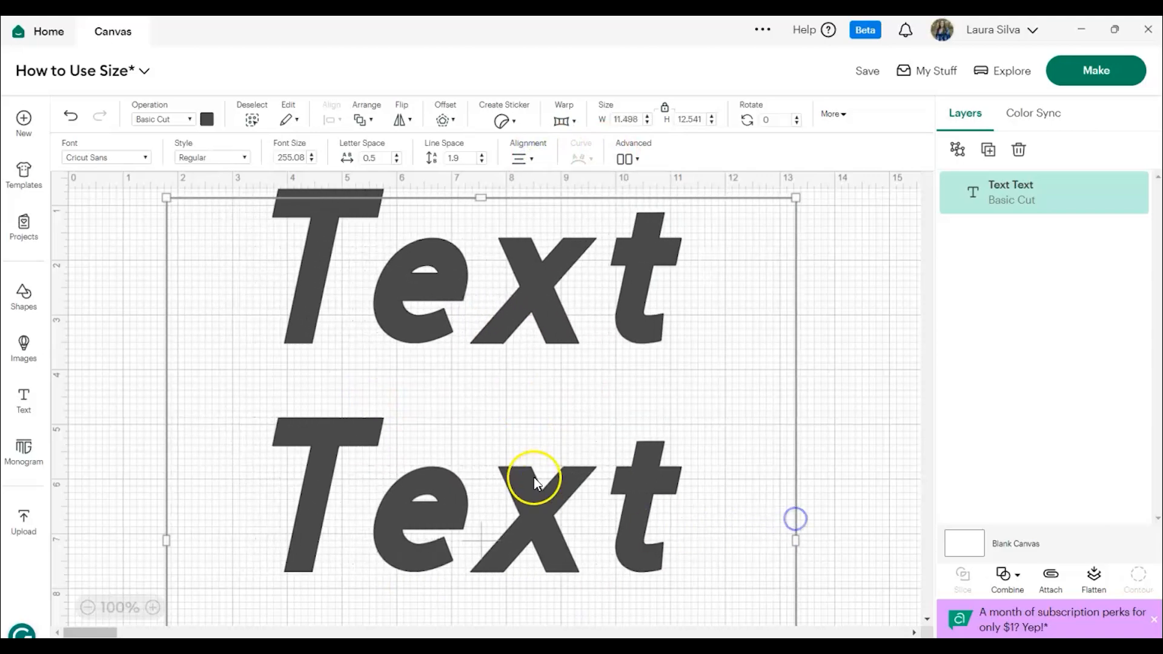
scroll(527, 521, "down", 5)
left_click_drag(494, 576, 493, 382)
scroll(493, 381, "up", 5)
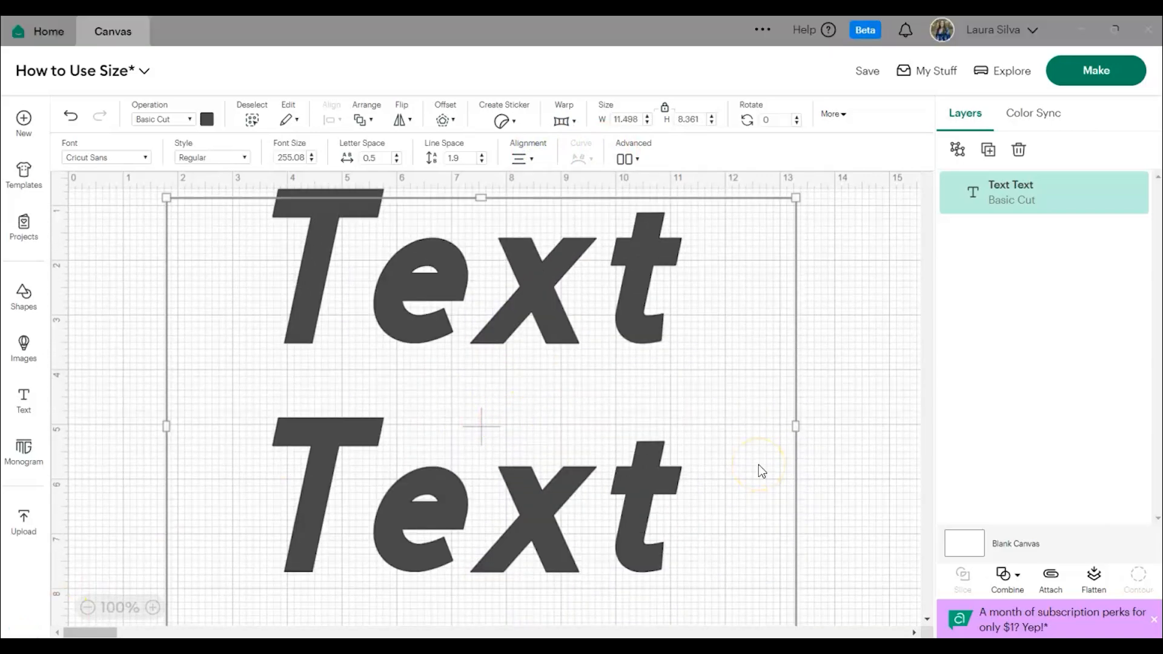